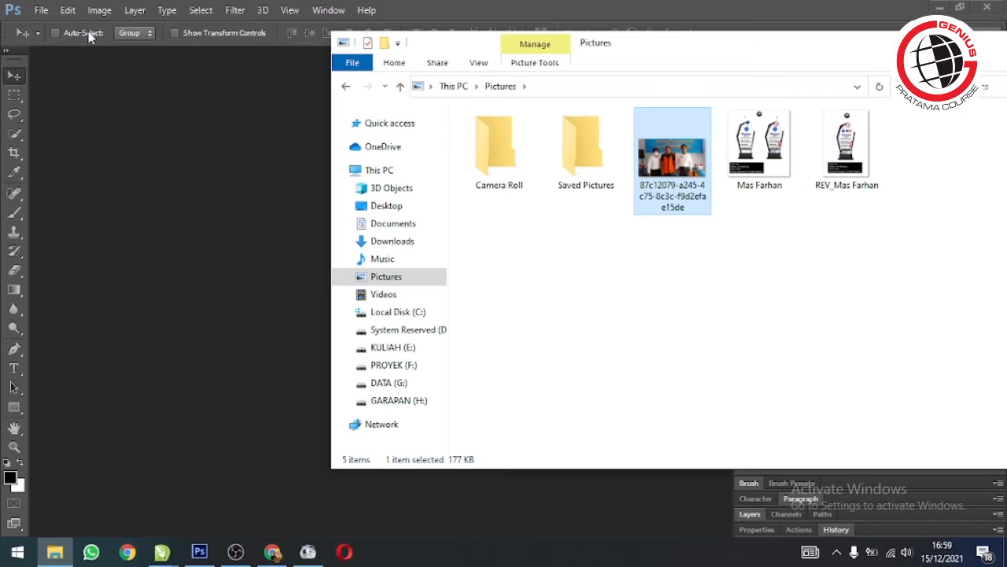
pyautogui.moveTo(698, 193); pyautogui.dragTo(681, 167)
pyautogui.moveTo(672, 51); pyautogui.dragTo(640, 51)
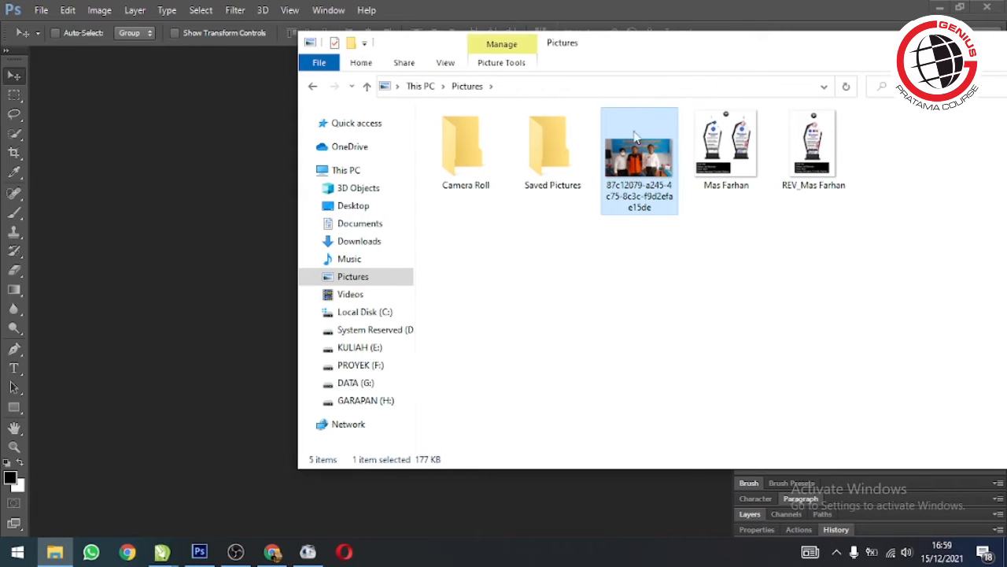
pyautogui.click(517, 378)
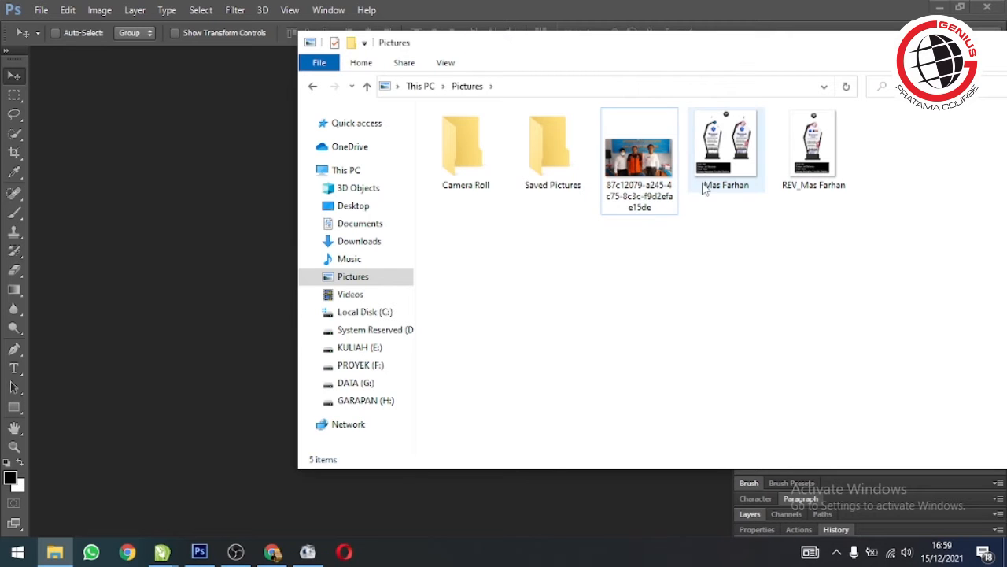
# Switch to FormatFactory, look at its JPG conversion window, and close the program.
pyautogui.click(308, 551)
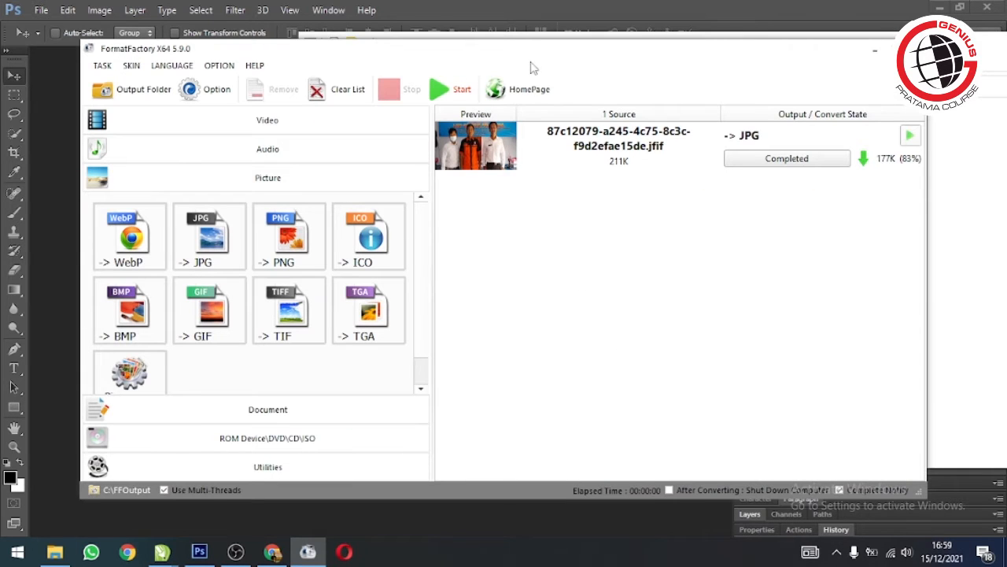
pyautogui.moveTo(559, 59); pyautogui.dragTo(578, 51)
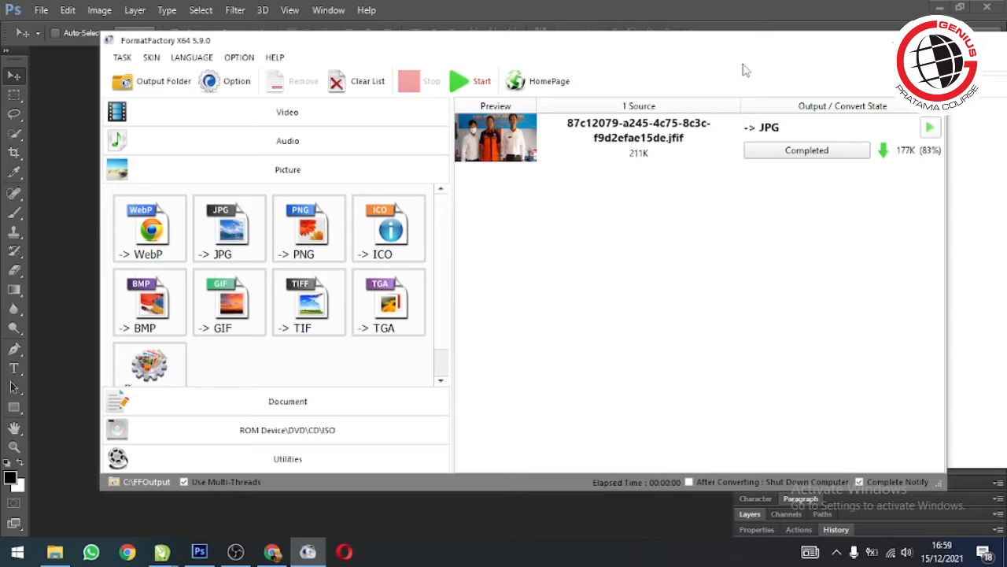
pyautogui.moveTo(740, 53); pyautogui.dragTo(683, 64)
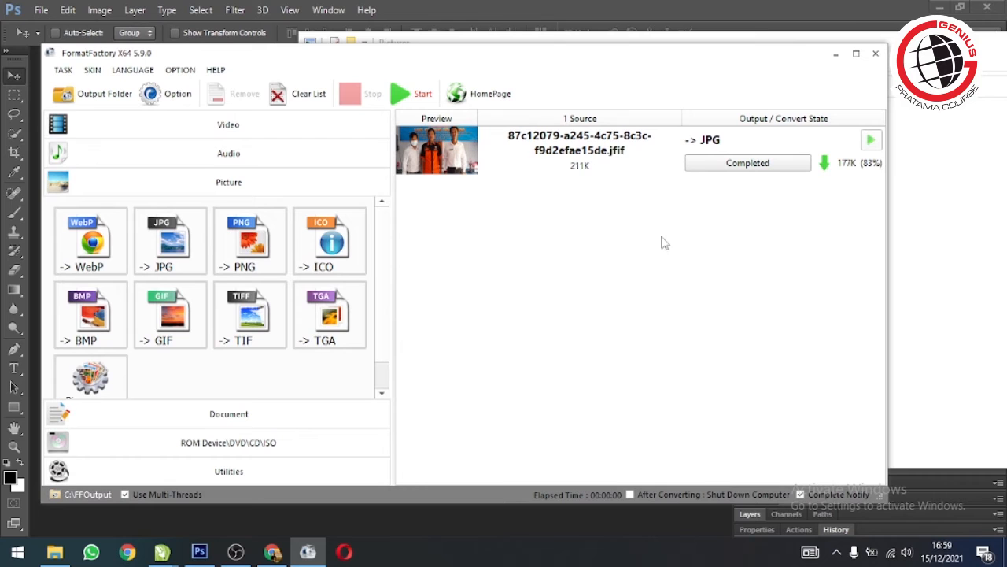
pyautogui.click(166, 238)
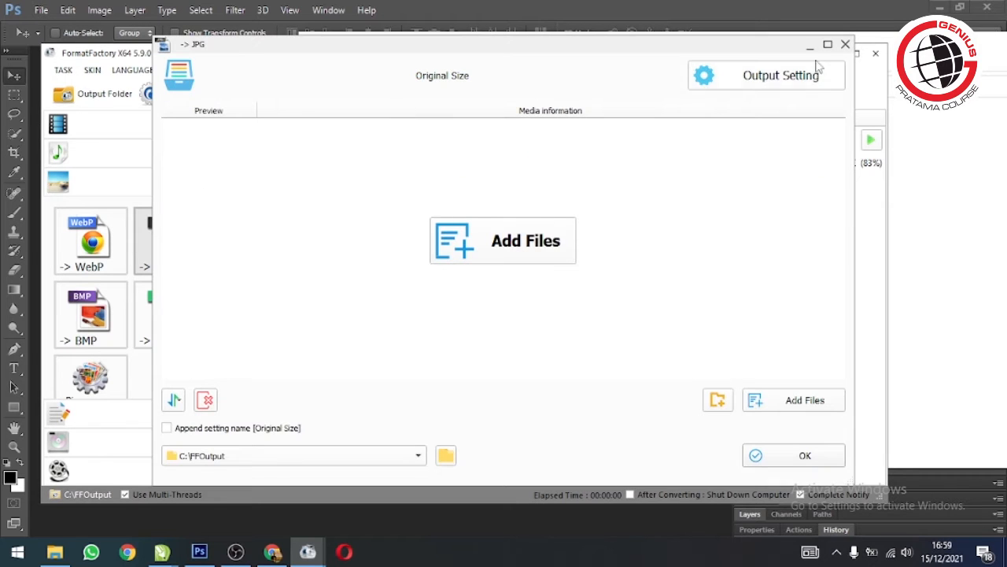
pyautogui.click(845, 44)
pyautogui.click(877, 55)
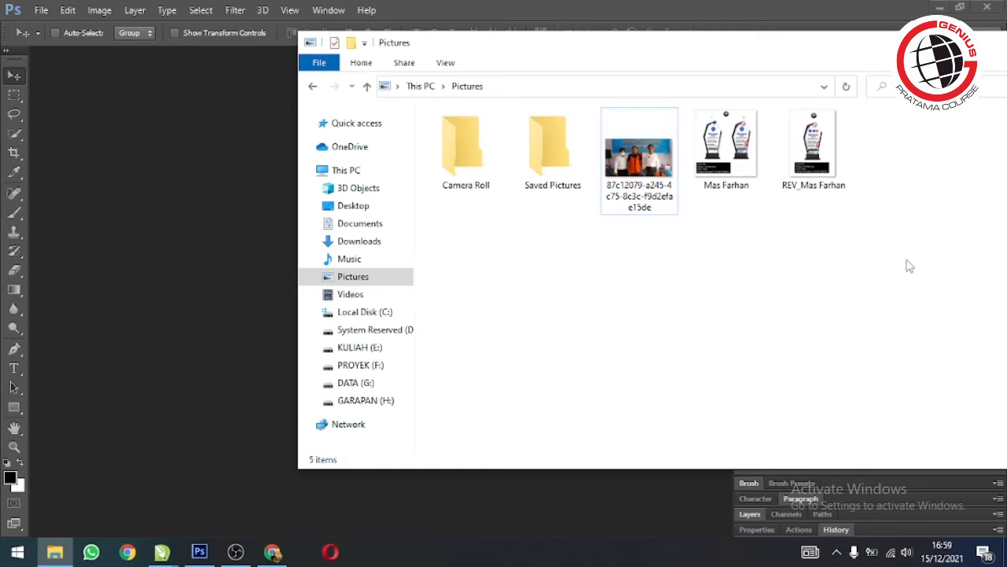
# Switch to Photoshop and open the group photo 87c12079-a245-4c75-8c3c-f9d2efae15de from the Pictures folder.
pyautogui.click(664, 193)
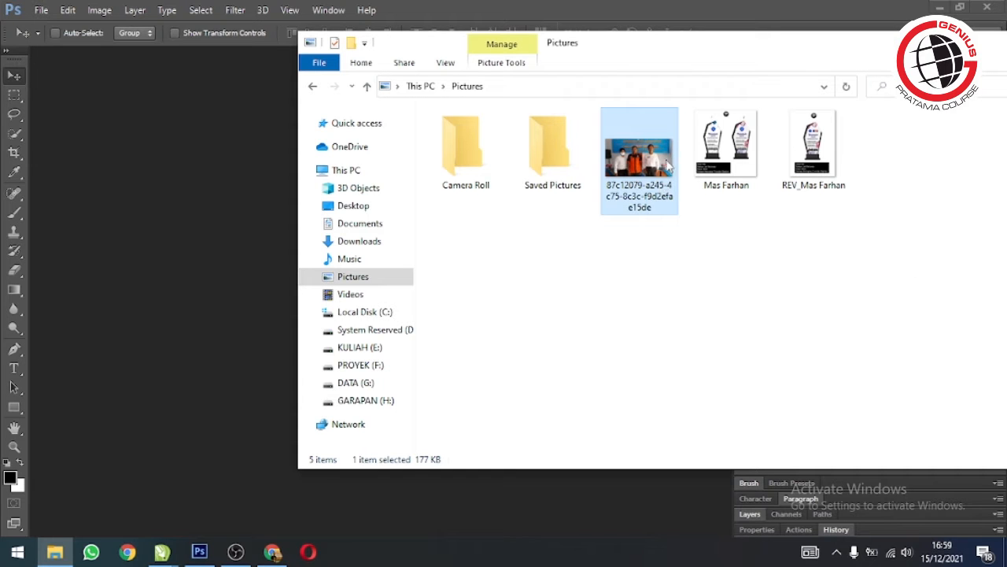
pyautogui.click(186, 154)
pyautogui.click(41, 10)
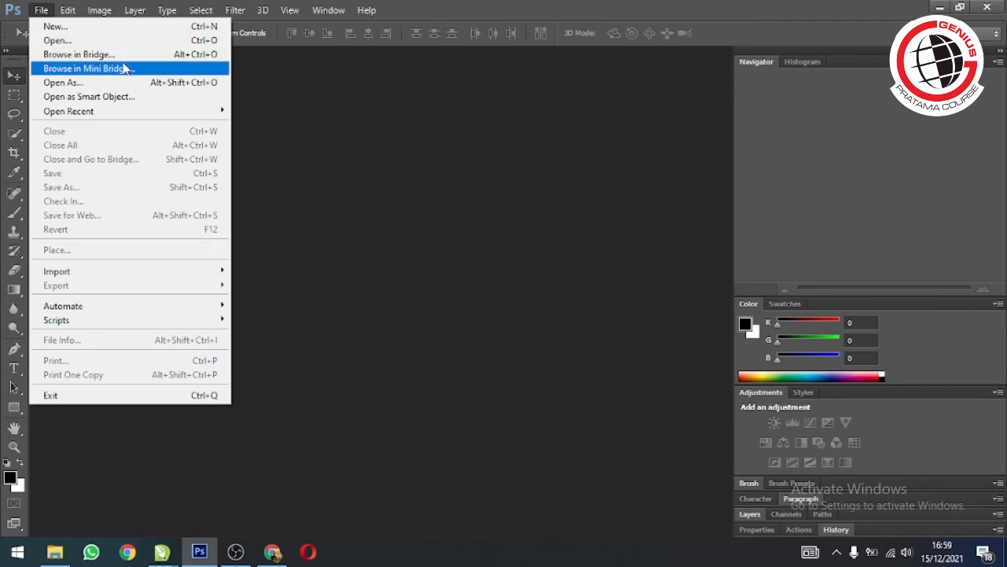
pyautogui.click(59, 42)
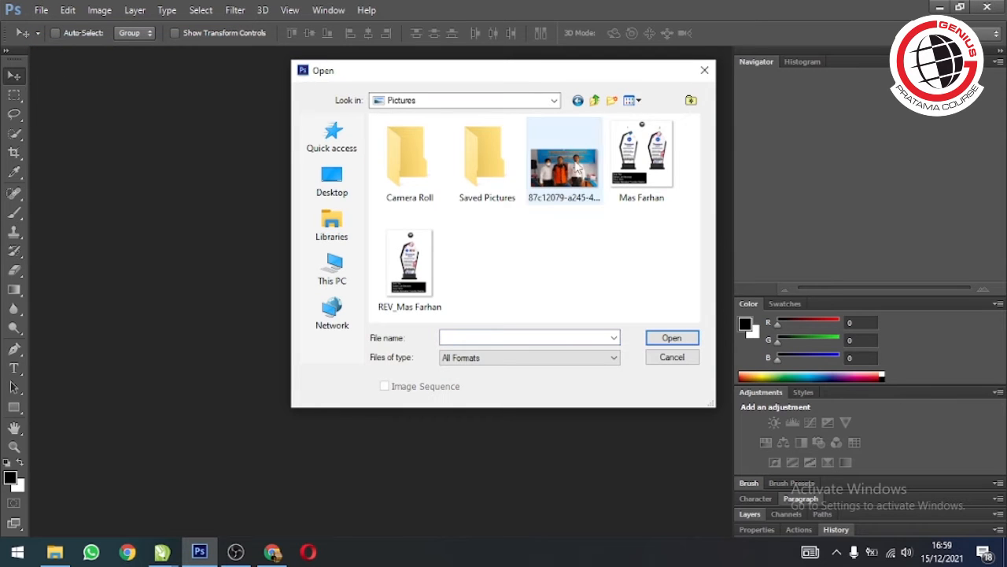
pyautogui.click(573, 162)
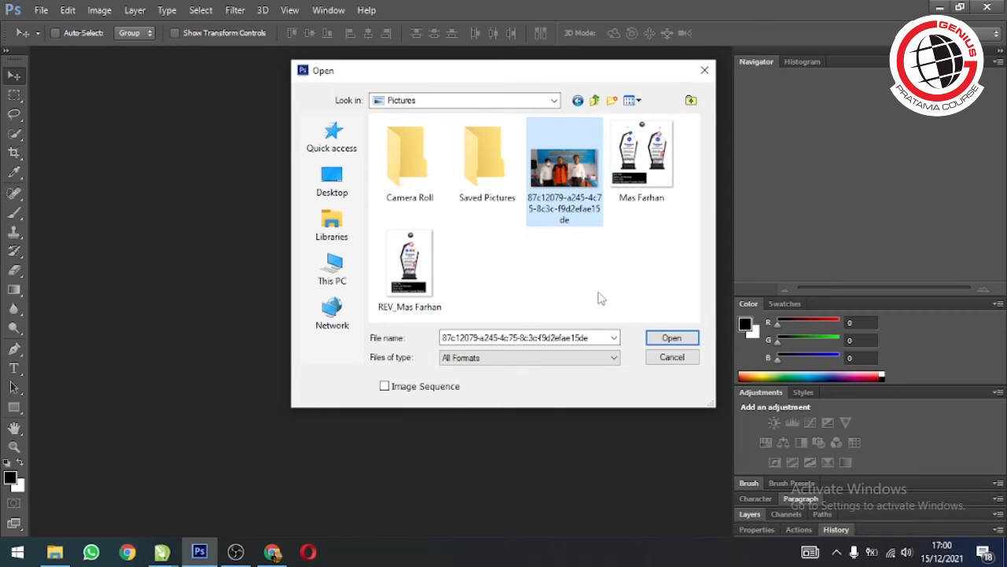
pyautogui.click(669, 338)
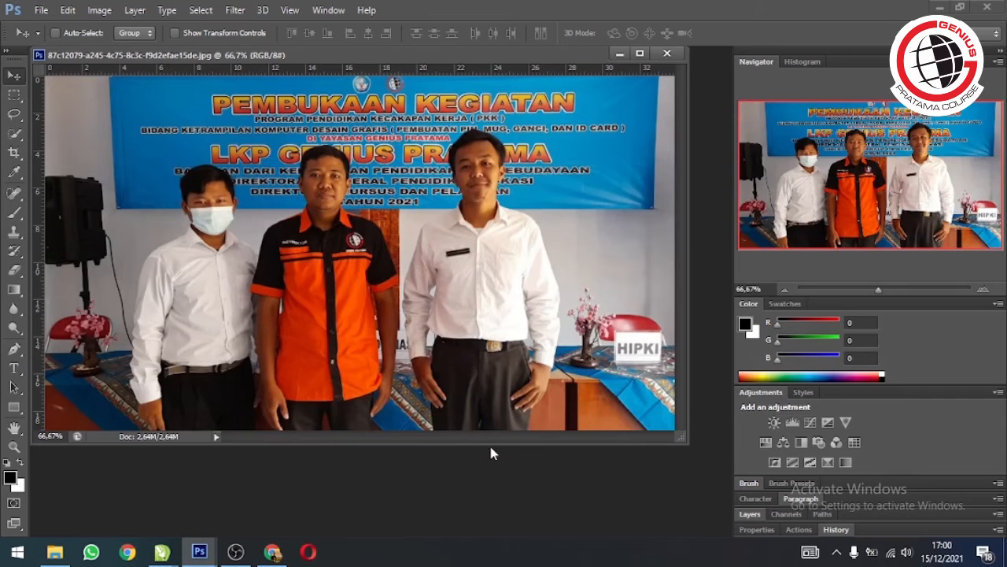
# Crop the photo closer around the three men, trimming its left, right and upper edges.
pyautogui.moveTo(496, 443); pyautogui.dragTo(499, 511)
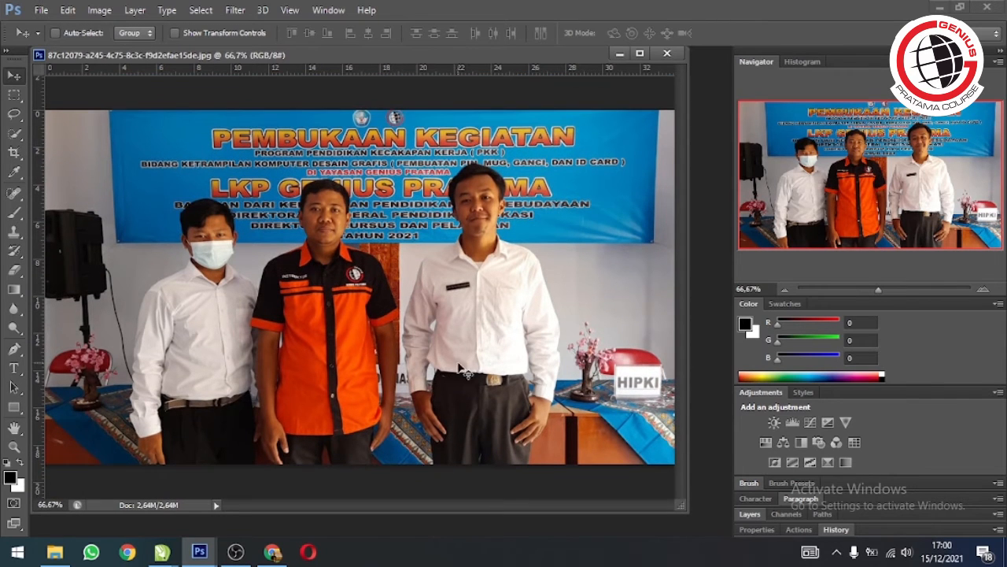
pyautogui.click(14, 152)
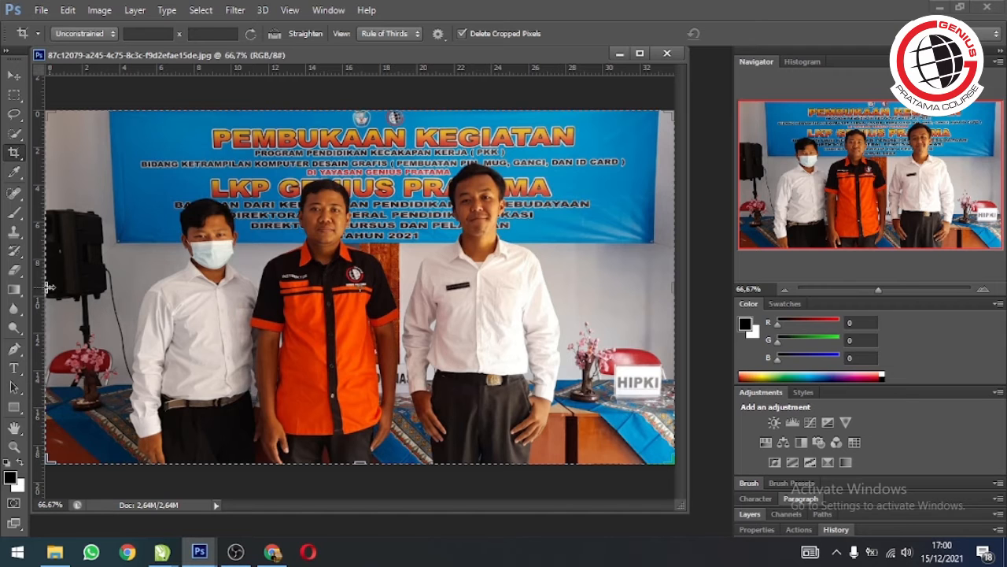
pyautogui.moveTo(48, 287); pyautogui.dragTo(88, 292)
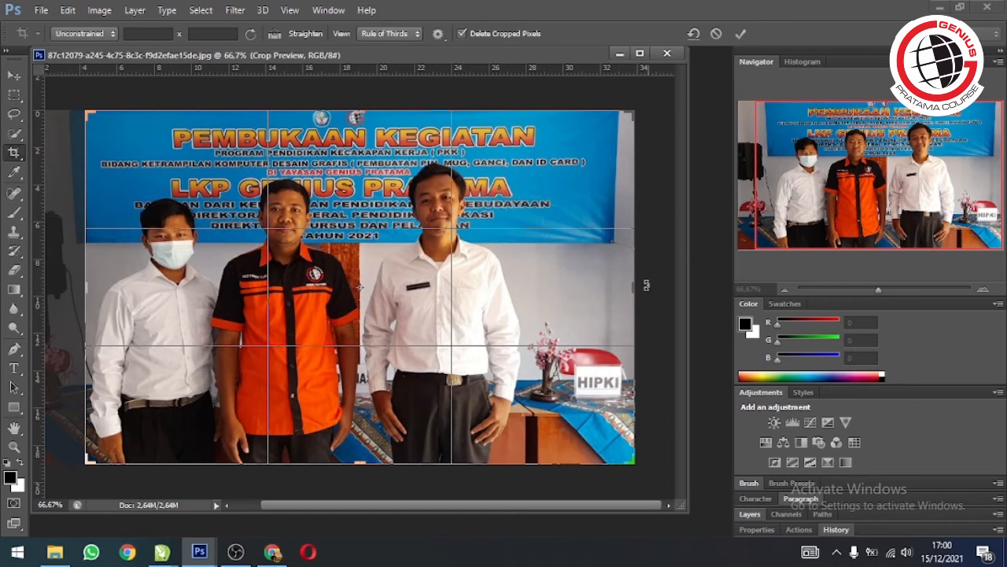
pyautogui.moveTo(637, 293); pyautogui.dragTo(581, 309)
pyautogui.moveTo(368, 109)
pyautogui.mouseDown()
pyautogui.moveTo(371, 140)
pyautogui.moveTo(373, 126)
pyautogui.mouseUp()
pyautogui.press('Return')
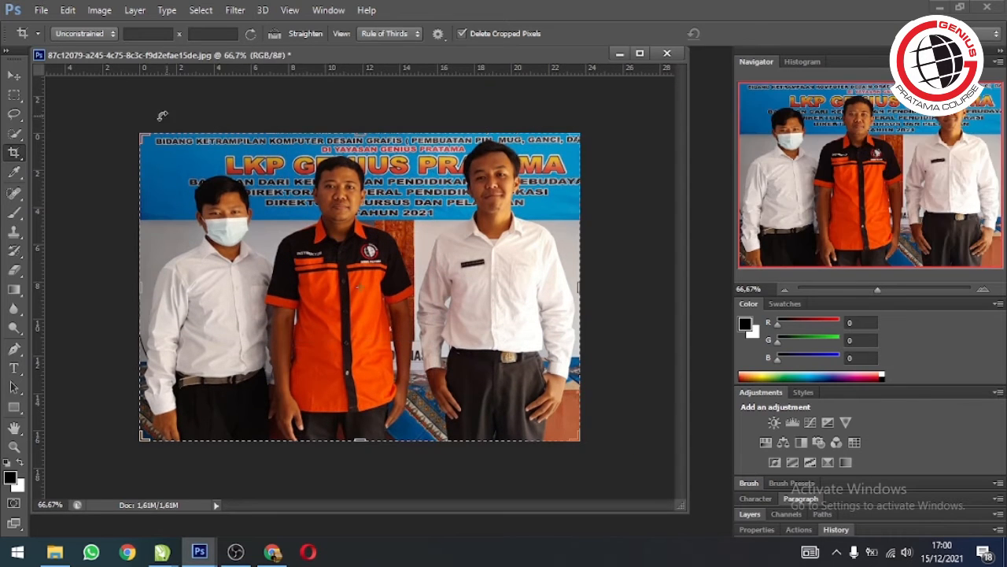
# Make a rectangular marquee selection from the photo's upper-left corner to the masked man's face, and deselect it.
pyautogui.click(13, 75)
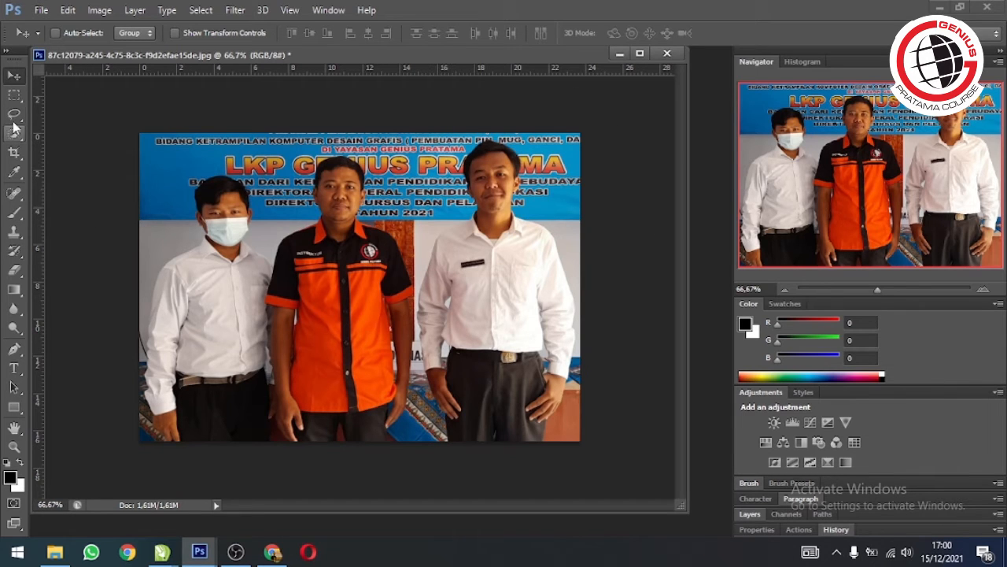
pyautogui.click(14, 94)
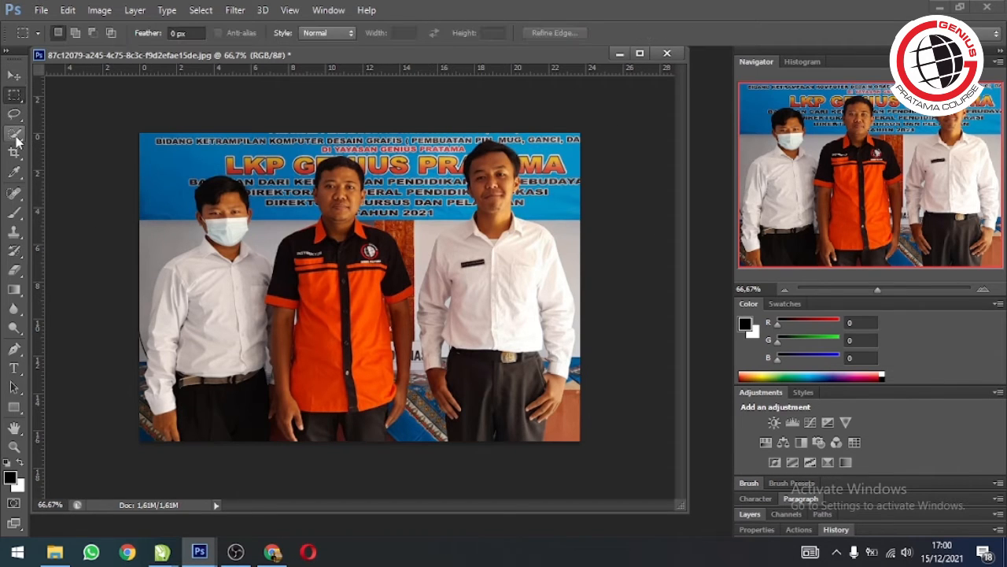
pyautogui.click(14, 114)
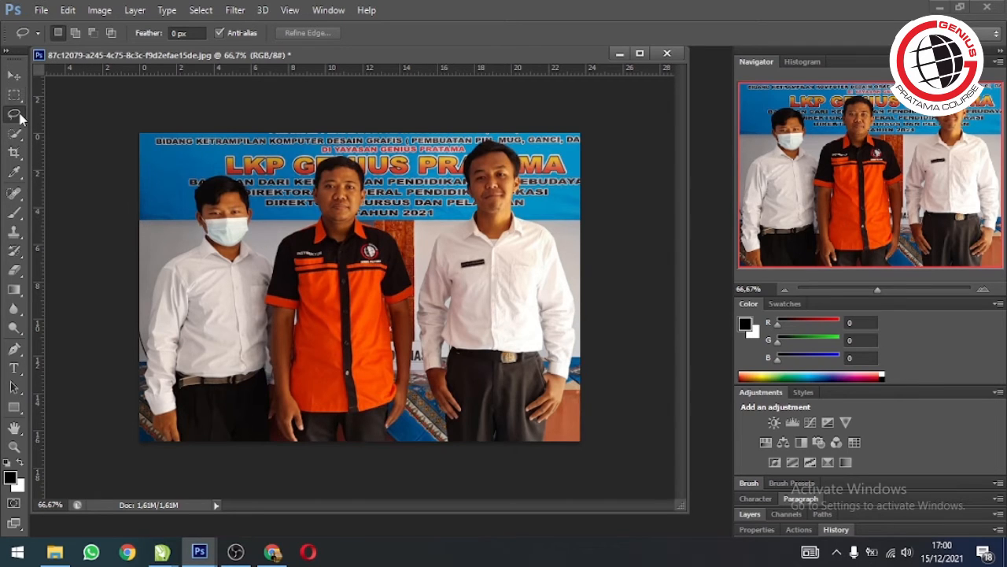
pyautogui.click(15, 76)
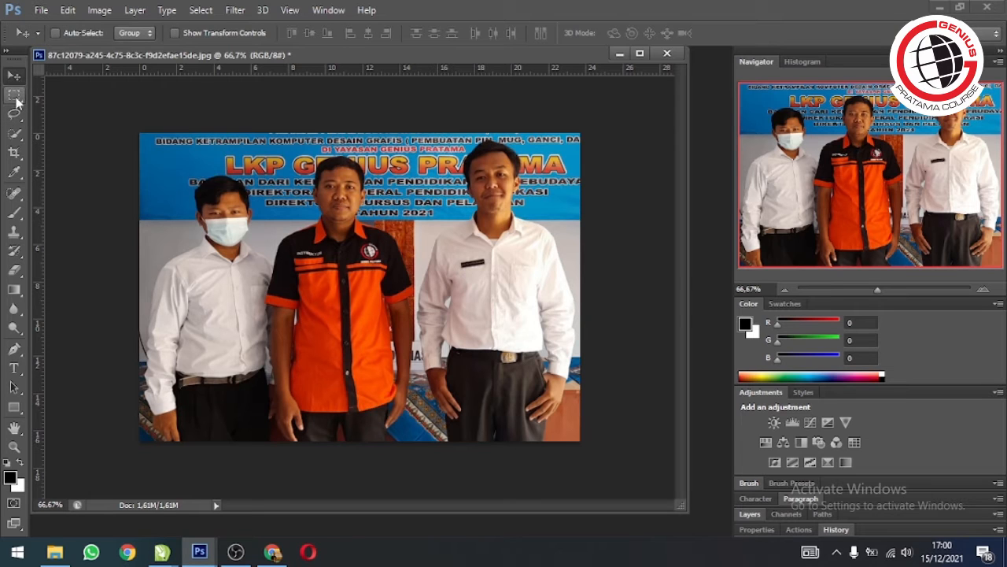
pyautogui.click(15, 96)
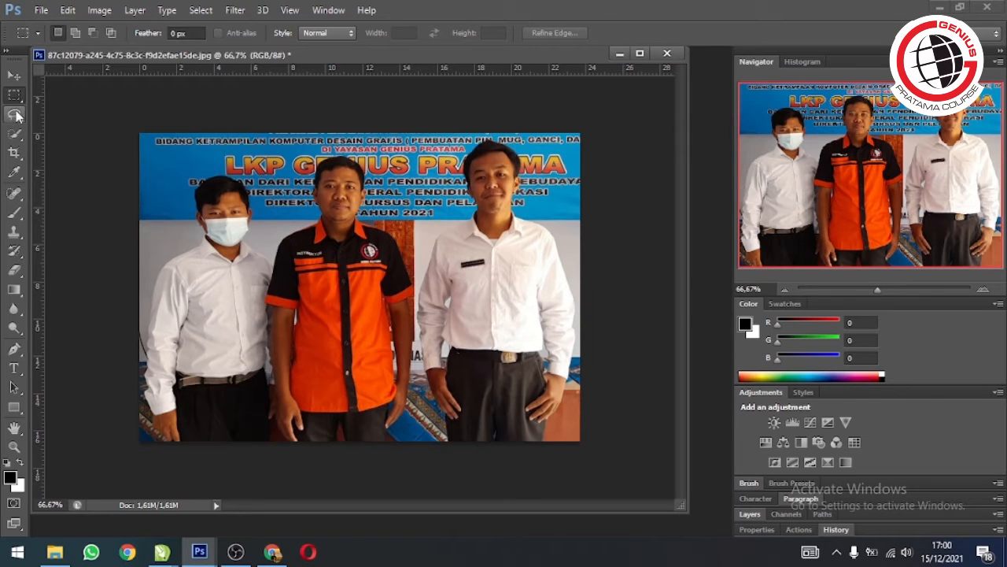
pyautogui.moveTo(140, 134); pyautogui.dragTo(264, 236)
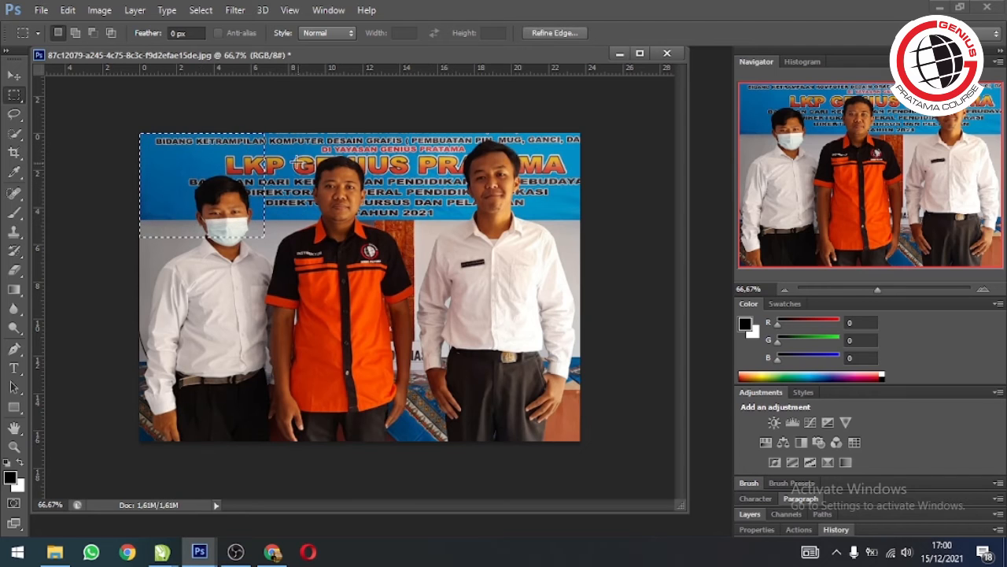
pyautogui.click(280, 123)
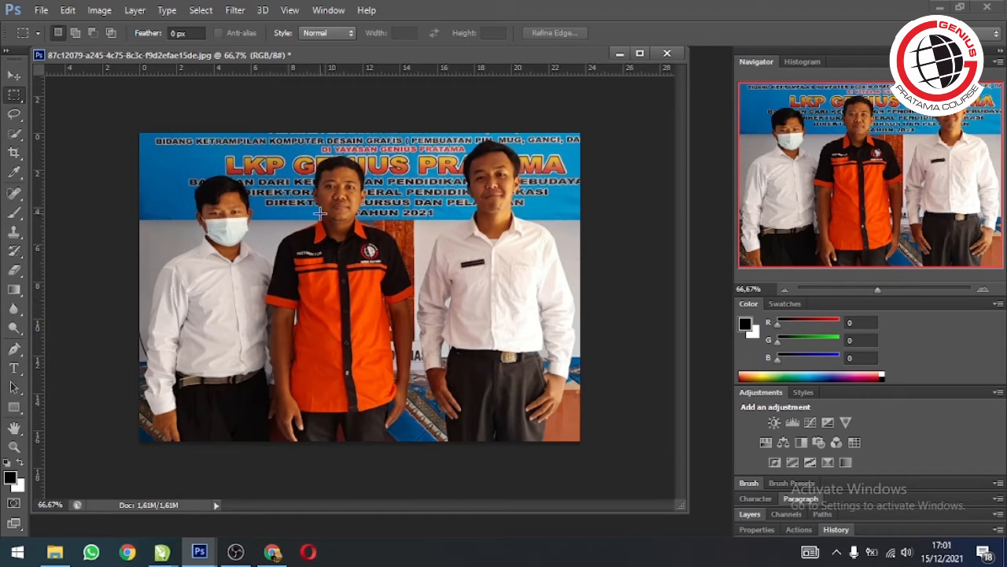
# Draw a freehand Lasso selection across the banner and the heads of the masked man and the middle man.
pyautogui.click(17, 118)
pyautogui.rightClick(17, 120)
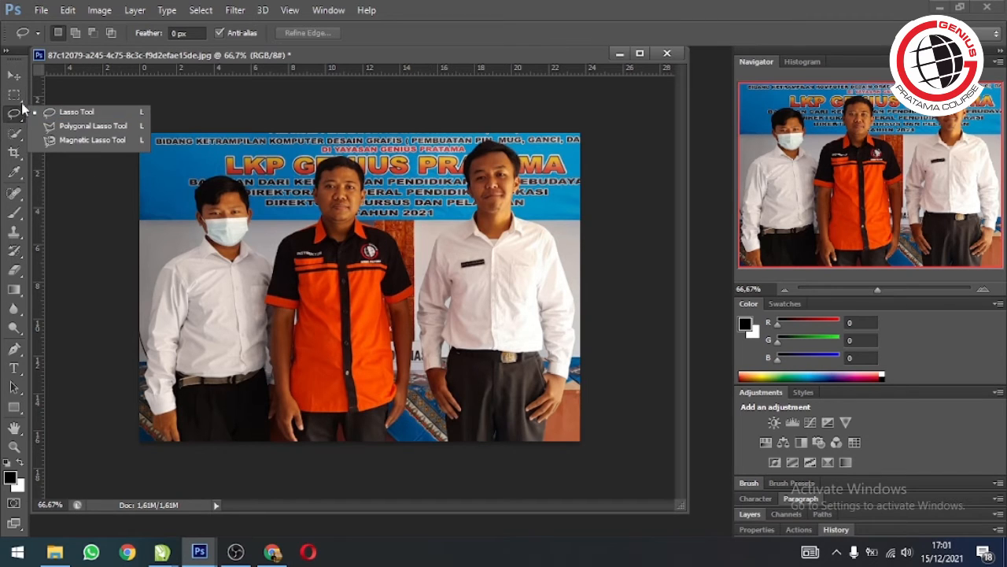
pyautogui.click(91, 117)
pyautogui.moveTo(170, 182)
pyautogui.mouseDown()
pyautogui.moveTo(207, 169)
pyautogui.moveTo(203, 185)
pyautogui.moveTo(203, 176)
pyautogui.moveTo(230, 190)
pyautogui.moveTo(264, 161)
pyautogui.moveTo(288, 159)
pyautogui.moveTo(313, 206)
pyautogui.moveTo(319, 166)
pyautogui.mouseUp()
pyautogui.moveTo(379, 201); pyautogui.dragTo(381, 203)
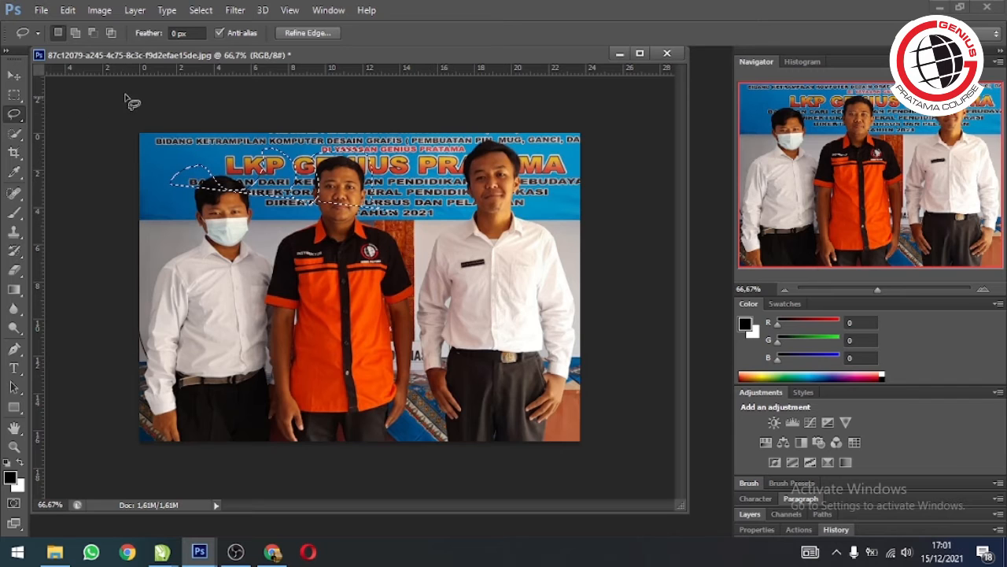
# Trace a selection along the blue banner with the Magnetic Lasso tool and deselect it.
pyautogui.rightClick(20, 117)
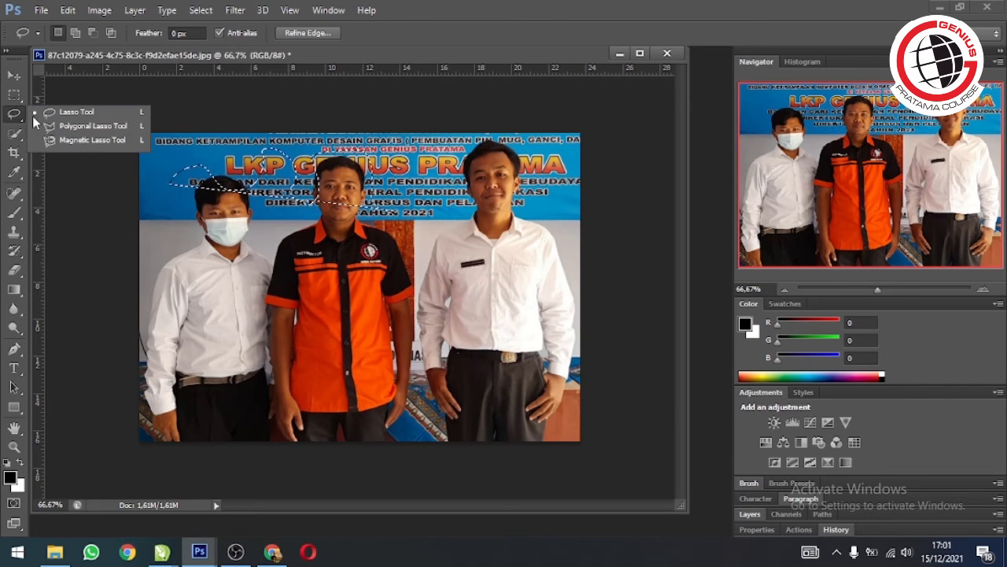
pyautogui.click(79, 141)
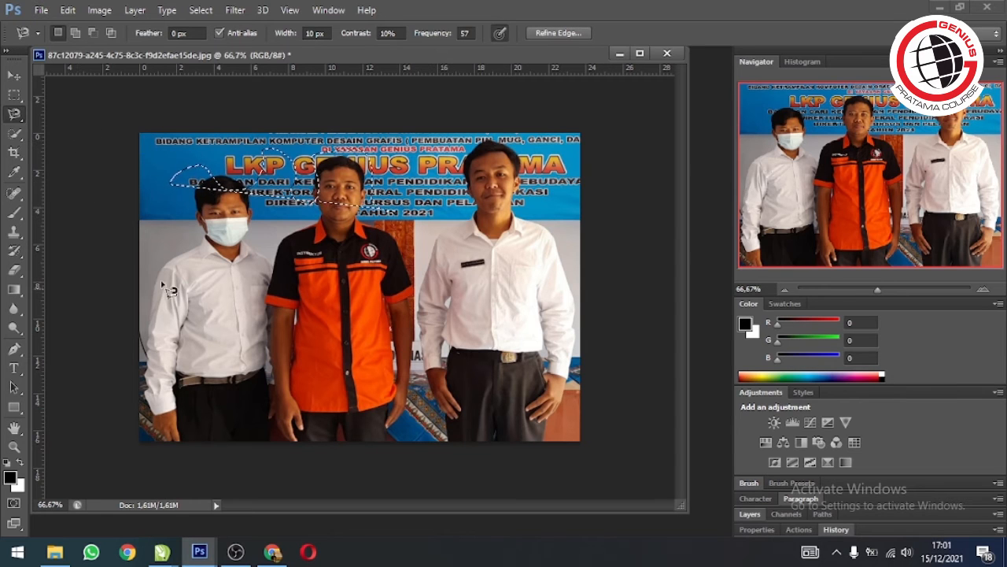
pyautogui.click(148, 140)
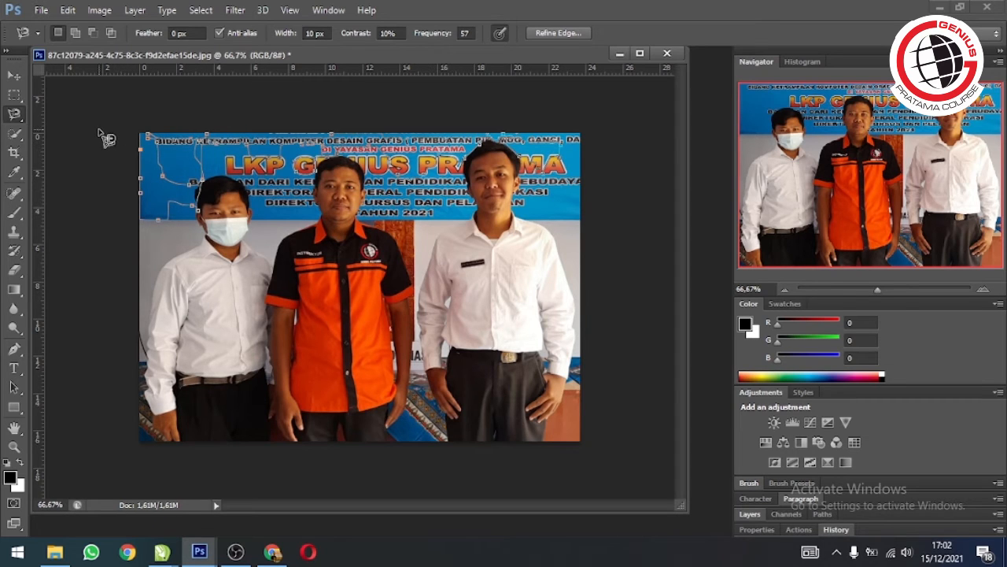
pyautogui.doubleClick(199, 189)
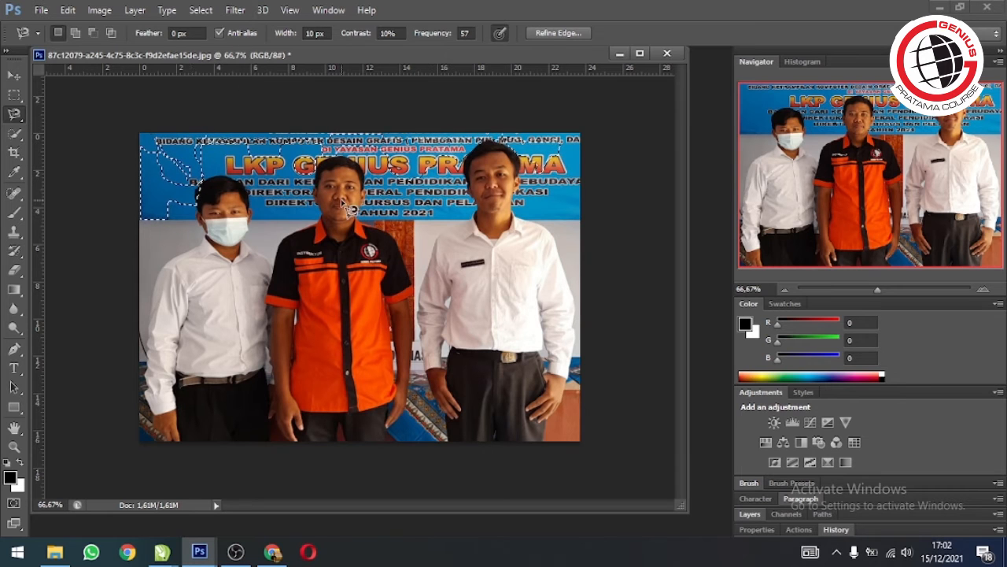
pyautogui.click(200, 10)
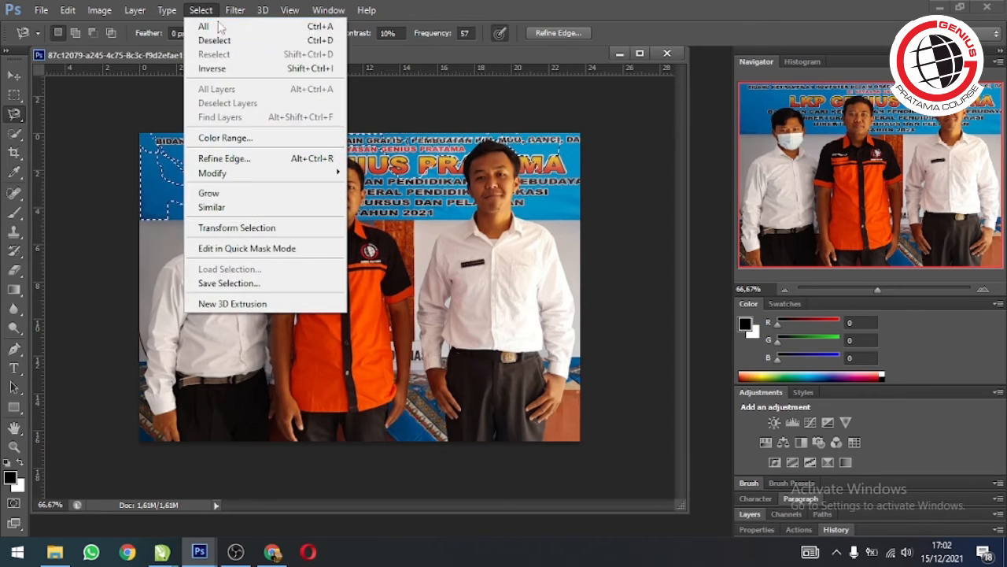
pyautogui.click(234, 42)
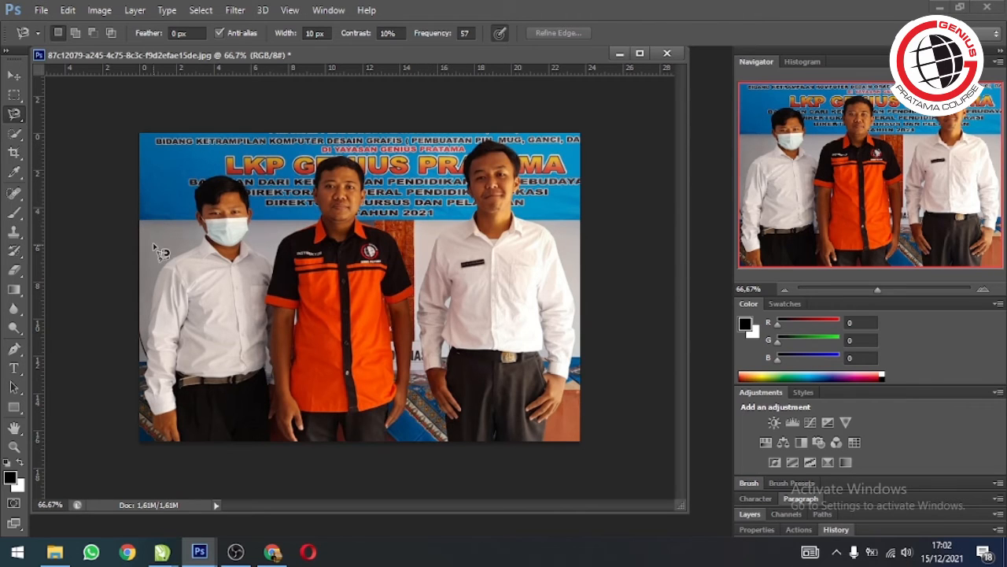
# Switch to the Polygonal Lasso tool and enable Zoom with Scroll Wheel in the general preferences.
pyautogui.click(14, 115)
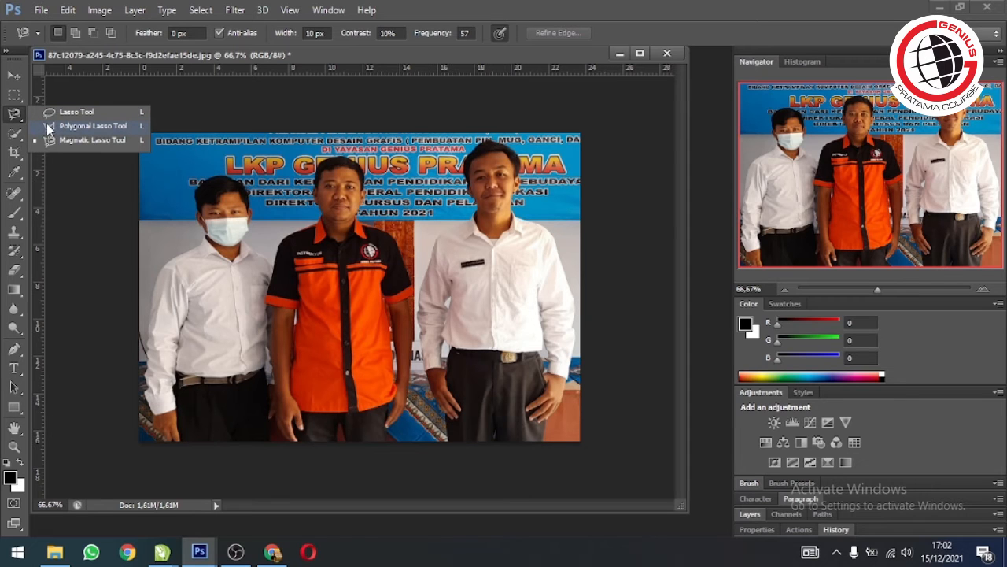
pyautogui.click(86, 126)
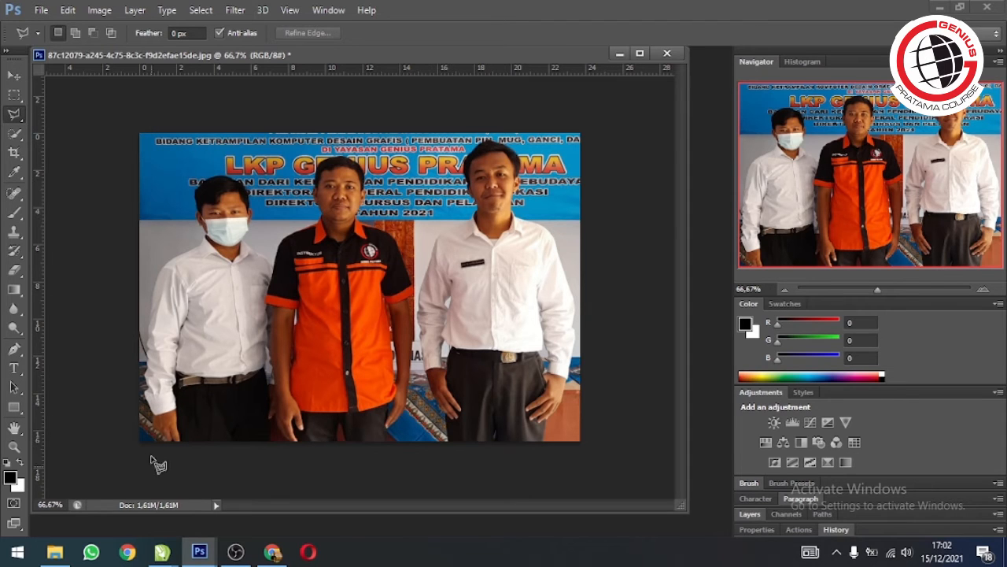
pyautogui.click(67, 10)
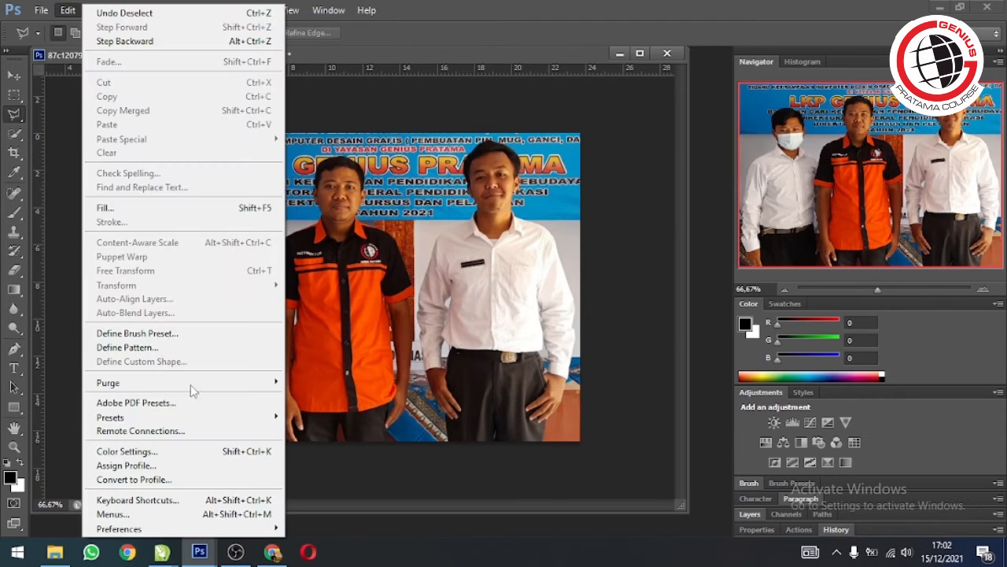
pyautogui.moveTo(118, 528)
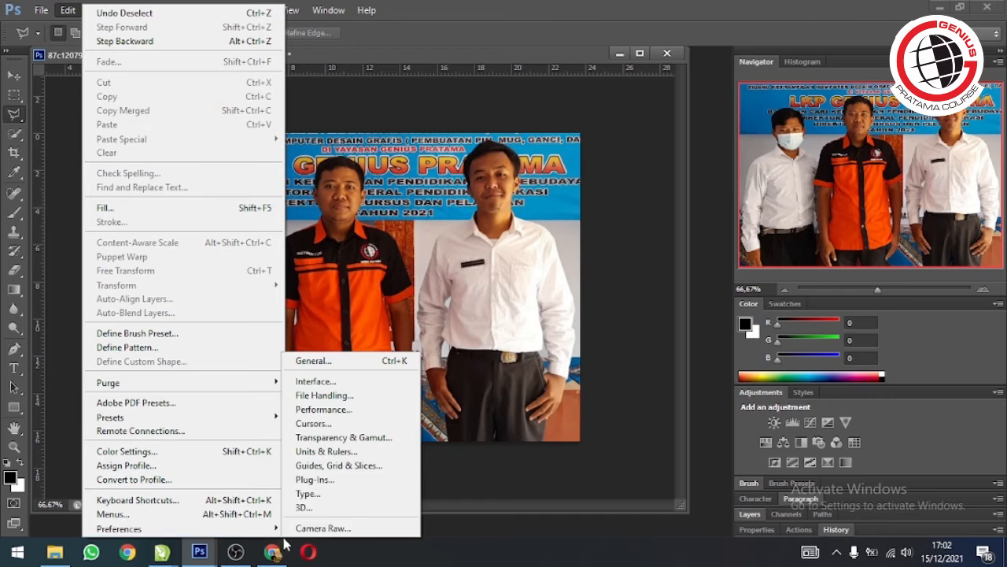
pyautogui.click(315, 360)
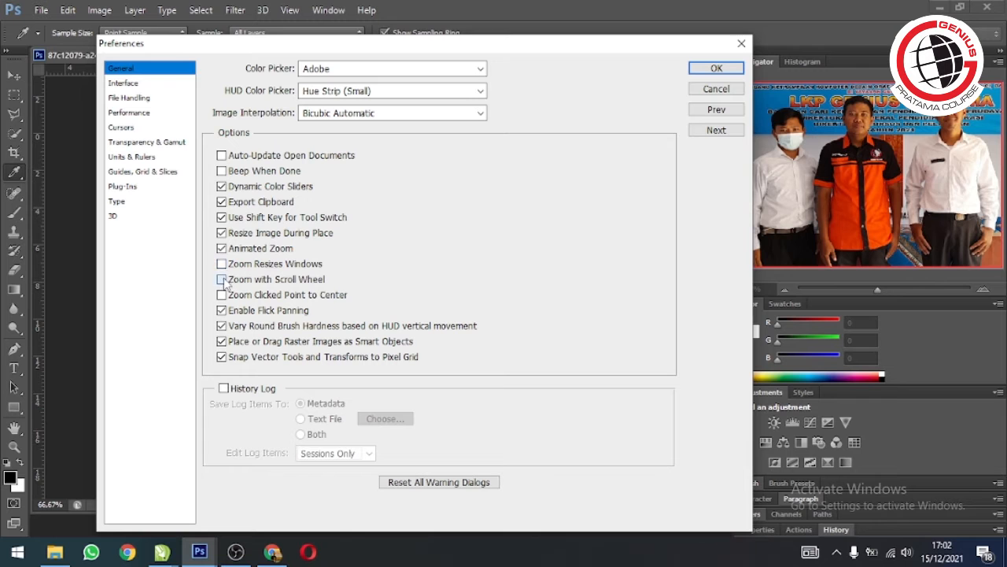
pyautogui.click(706, 68)
# Zoom in and out on the group photo to try out the newly enabled zoom option.
pyautogui.scroll(3, 202, 363)
pyautogui.scroll(-5, 198, 372)
pyautogui.scroll(3, 196, 379)
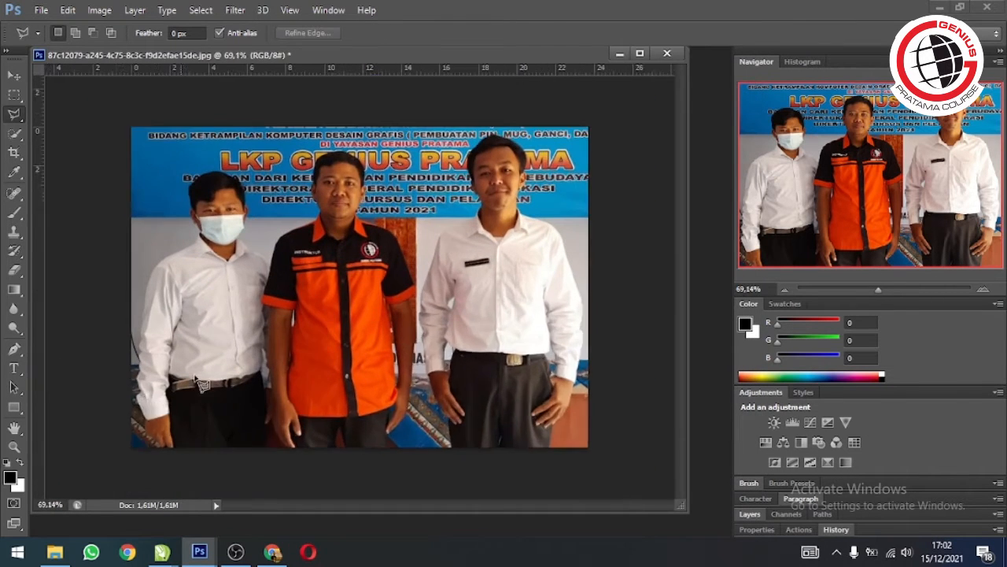
pyautogui.scroll(3, 207, 374)
pyautogui.scroll(-2, 222, 301)
pyautogui.scroll(4, 118, 158)
pyautogui.scroll(-2, 93, 124)
pyautogui.scroll(2, 118, 149)
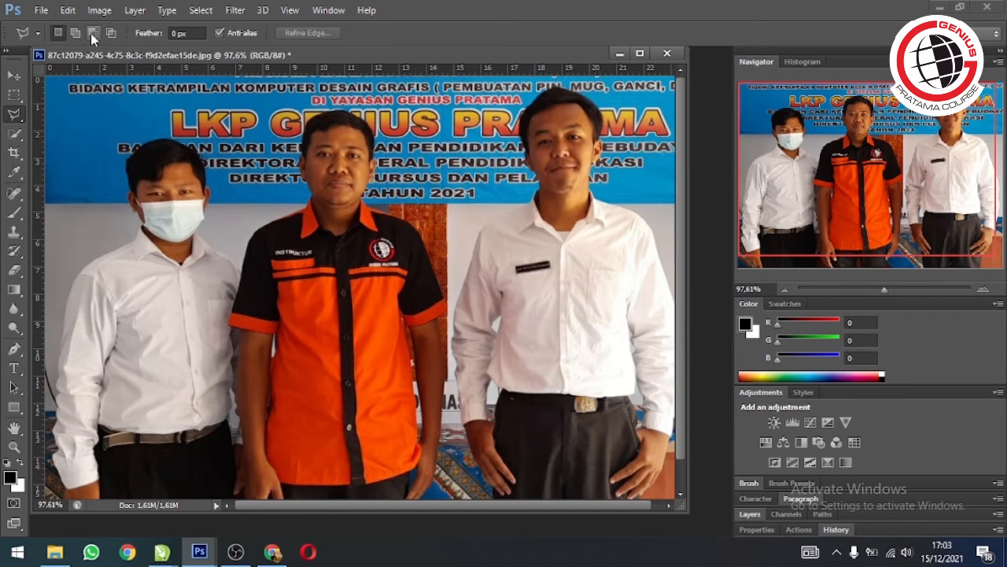
pyautogui.scroll(-1, 134, 262)
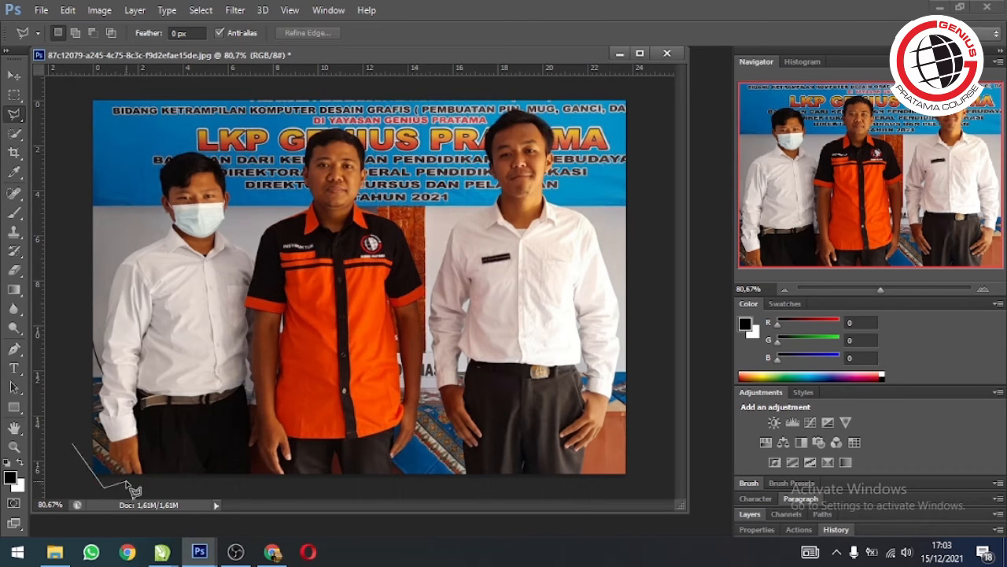
# Draw a small polygonal selection beside the masked man's sleeve, switch to Add to selection mode, and deselect the area.
pyautogui.doubleClick(84, 439)
pyautogui.click(70, 344)
pyautogui.click(113, 367)
pyautogui.click(75, 273)
pyautogui.click(71, 344)
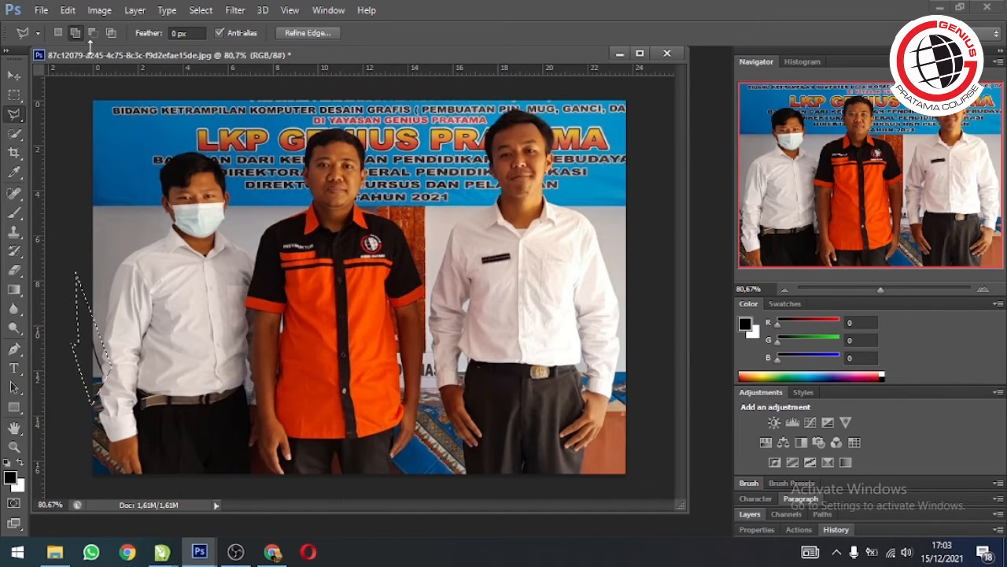
pyautogui.click(203, 11)
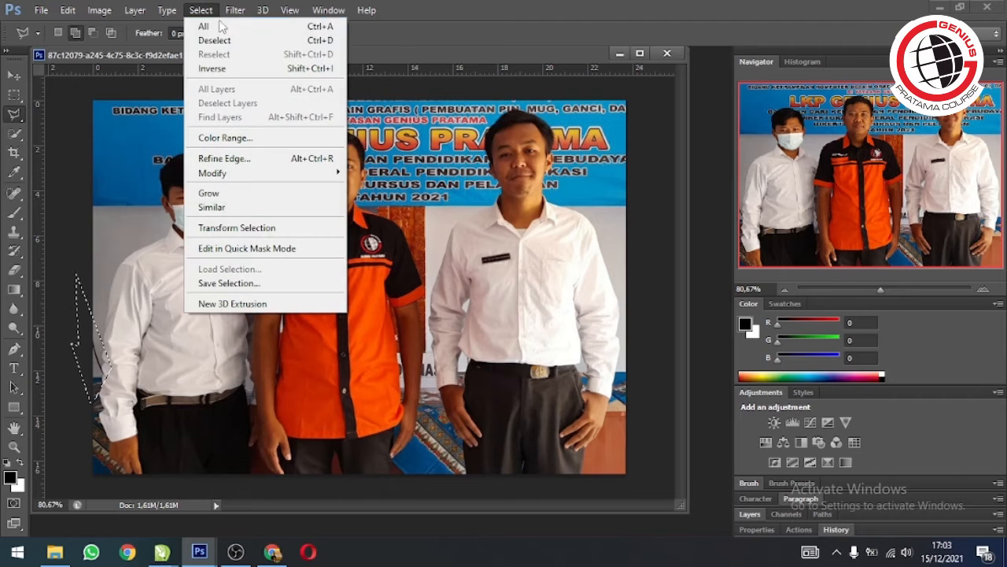
pyautogui.click(214, 40)
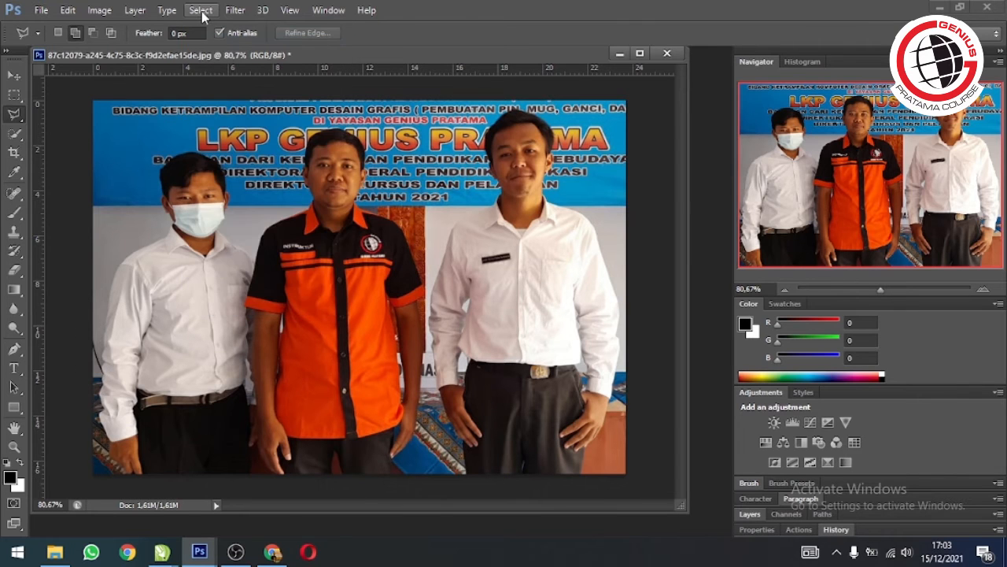
pyautogui.click(202, 14)
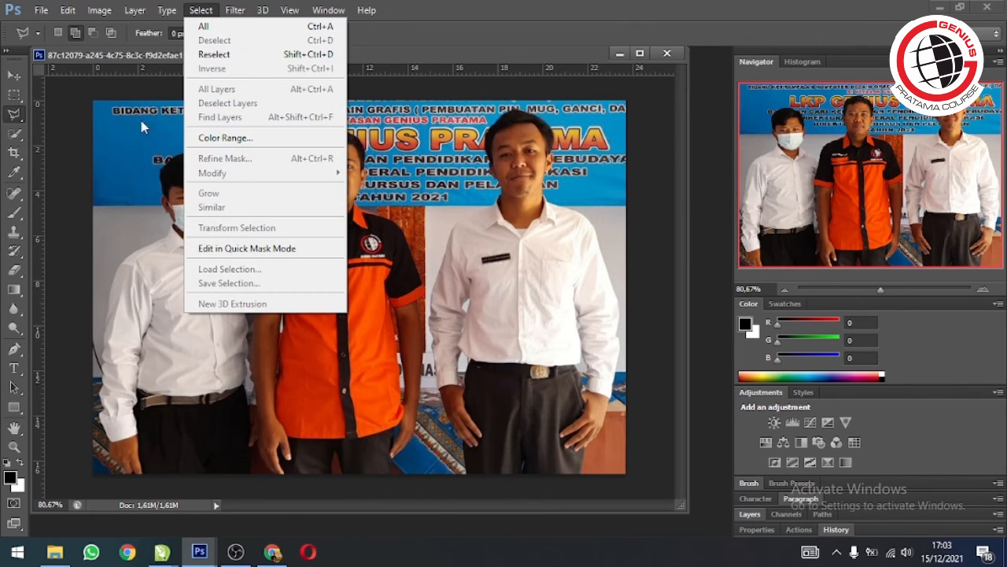
# Make a polygonal selection of the background along the masked man's hand and outer sleeve.
pyautogui.click(67, 297)
pyautogui.click(78, 482)
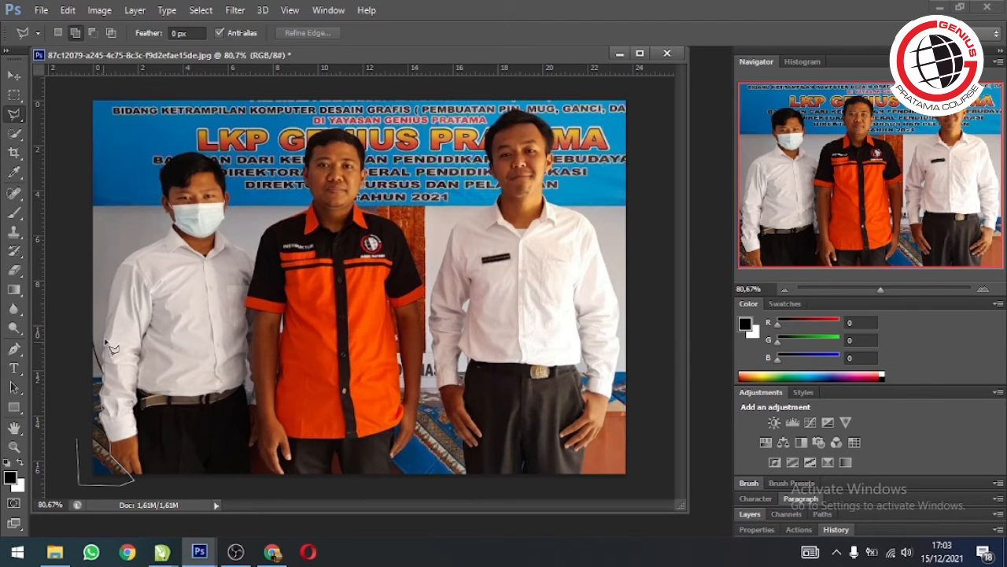
pyautogui.doubleClick(65, 316)
# Add the wall beside the masked man's upper arm, shoulder and collar to the selection, up to the edge of his mask.
pyautogui.scroll(6, 57, 280)
pyautogui.moveTo(310, 243); pyautogui.dragTo(330, 144)
pyautogui.moveTo(319, 219)
pyautogui.mouseDown()
pyautogui.moveTo(319, 180)
pyautogui.moveTo(319, 215)
pyautogui.mouseUp()
pyautogui.scroll(3, 52, 281)
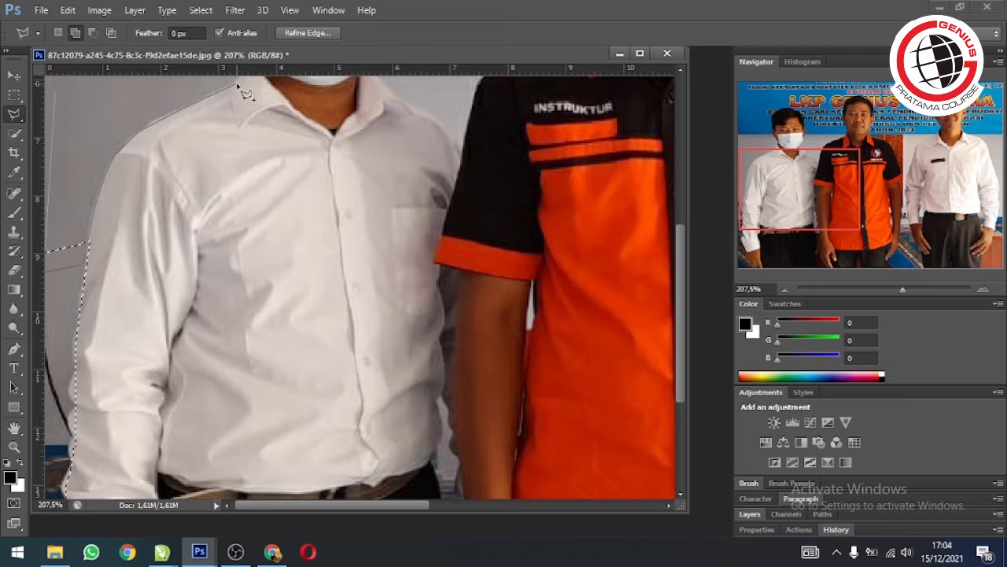
pyautogui.scroll(3, 244, 94)
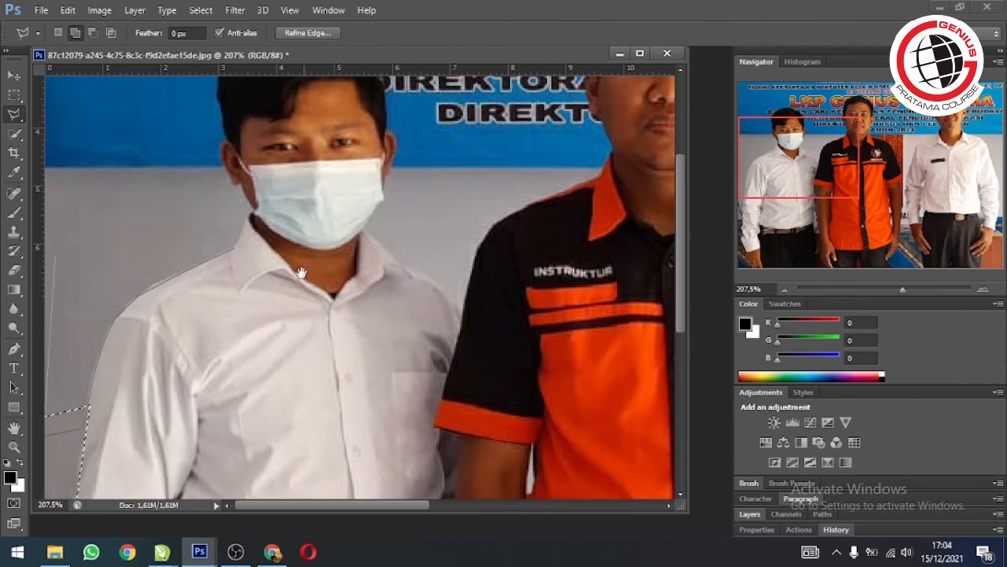
pyautogui.doubleClick(243, 186)
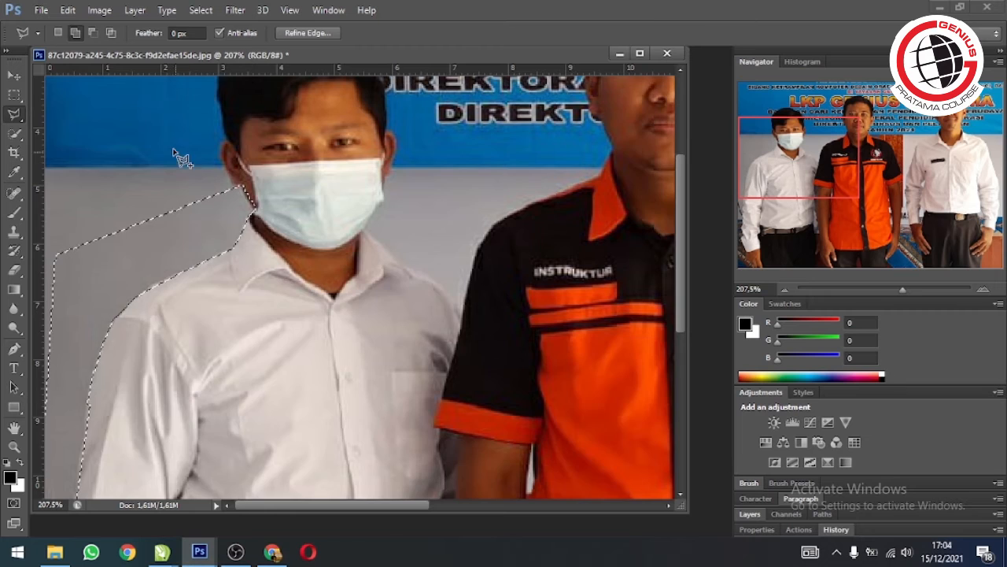
# Start another polygonal outline on the blue banner and trace it past the masked man's ear and up along his hair.
pyautogui.scroll(4, 161, 126)
pyautogui.moveTo(195, 136); pyautogui.dragTo(232, 210)
pyautogui.click(92, 188)
pyautogui.click(85, 351)
pyautogui.click(320, 295)
pyautogui.click(306, 279)
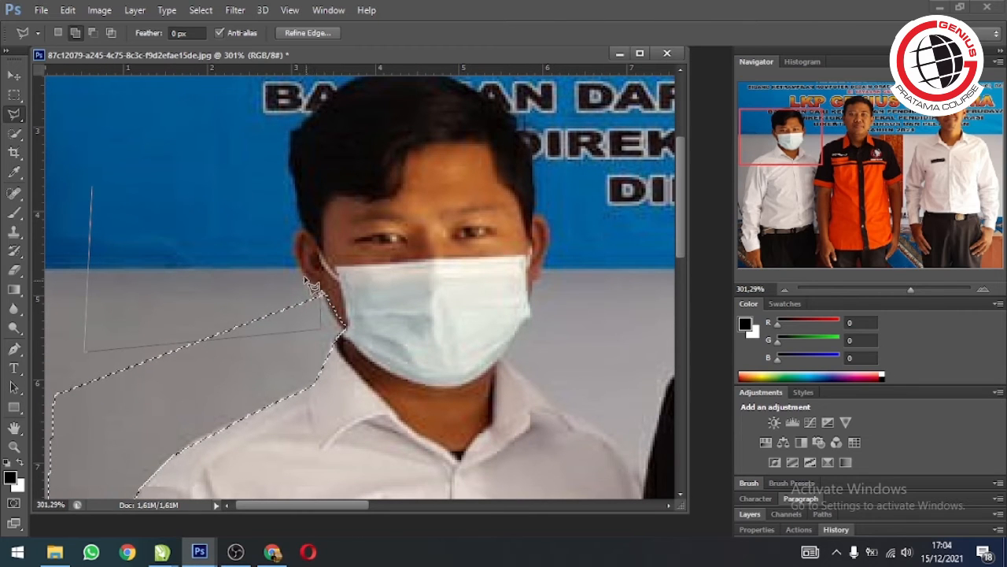
pyautogui.click(296, 240)
pyautogui.click(301, 230)
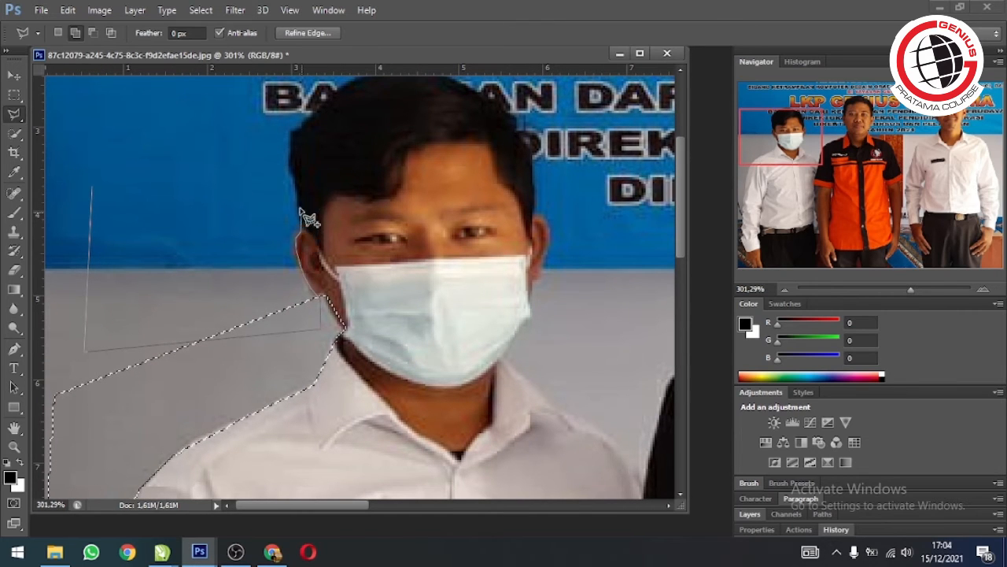
pyautogui.click(292, 159)
pyautogui.click(297, 132)
pyautogui.click(347, 81)
# Continue the outline over the masked man's hair and down past his other ear and mask to his collar.
pyautogui.moveTo(374, 143); pyautogui.dragTo(291, 222)
pyautogui.click(314, 149)
pyautogui.click(348, 150)
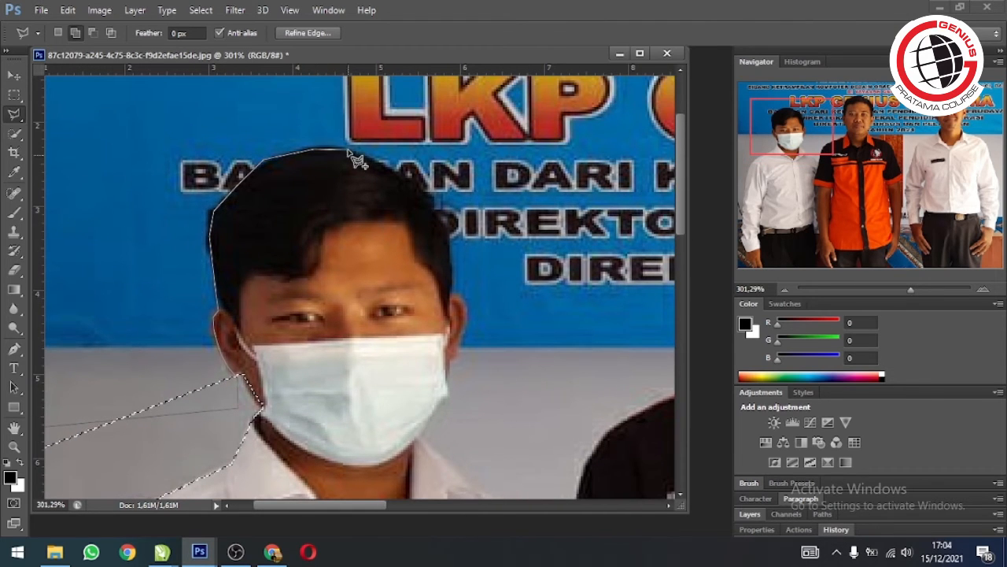
pyautogui.click(393, 167)
pyautogui.click(440, 208)
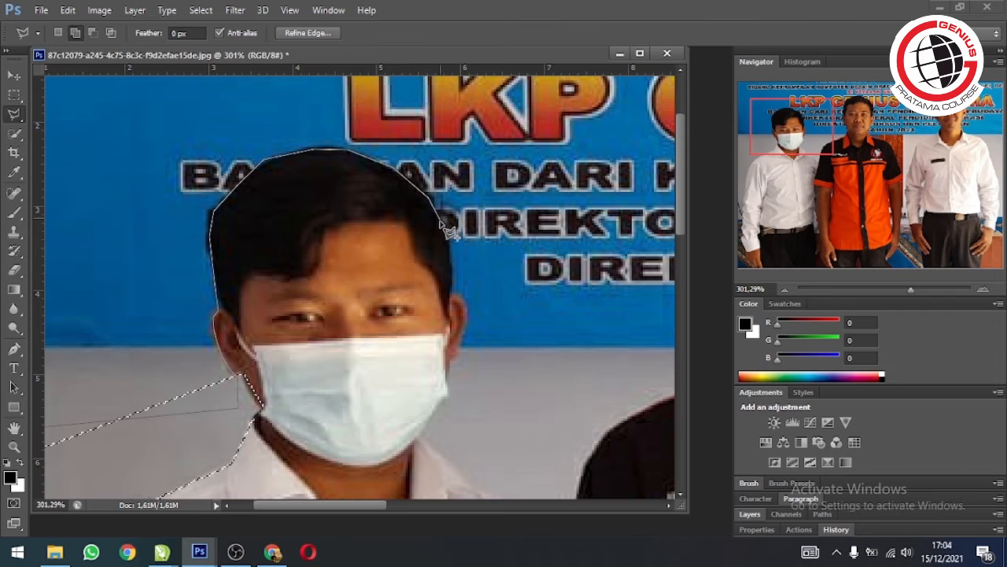
pyautogui.click(451, 257)
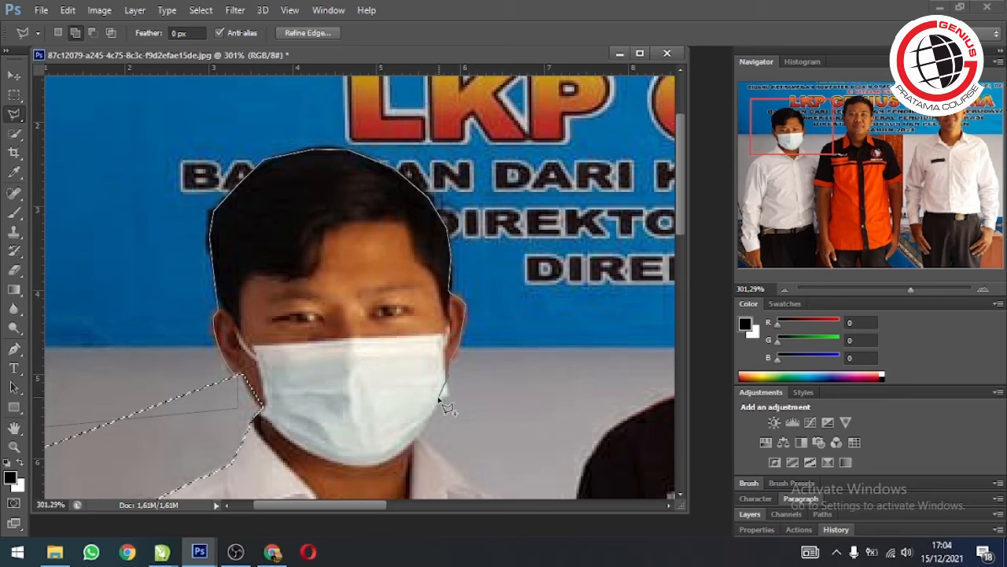
pyautogui.click(417, 431)
pyautogui.click(451, 450)
# Run the outline along the middle man's shoulder and back across the banner, closing it to add the background around the masked man's head.
pyautogui.moveTo(452, 450)
pyautogui.mouseDown()
pyautogui.moveTo(376, 372)
pyautogui.moveTo(388, 387)
pyautogui.mouseUp()
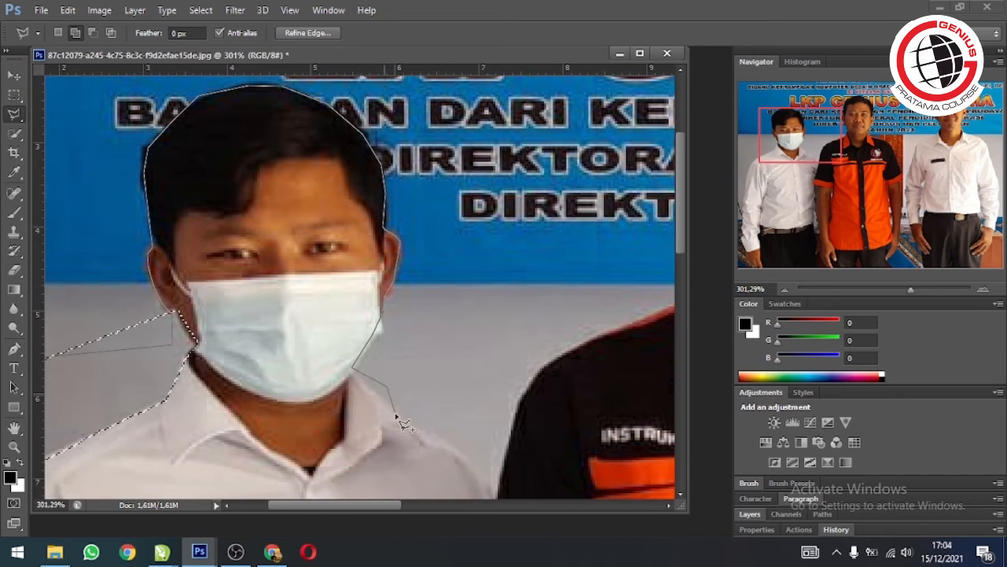
pyautogui.click(491, 492)
pyautogui.click(526, 396)
pyautogui.click(562, 359)
pyautogui.click(614, 321)
pyautogui.click(544, 128)
pyautogui.click(479, 88)
pyautogui.moveTo(434, 83); pyautogui.dragTo(518, 250)
pyautogui.click(523, 246)
pyautogui.click(528, 124)
pyautogui.click(391, 89)
pyautogui.click(234, 87)
pyautogui.doubleClick(79, 216)
# Start an additional polygonal outline on the banner between the masked man and the middle man, down to the middle man's shoulder.
pyautogui.moveTo(315, 276)
pyautogui.mouseDown()
pyautogui.moveTo(310, 4)
pyautogui.moveTo(117, 135)
pyautogui.mouseUp()
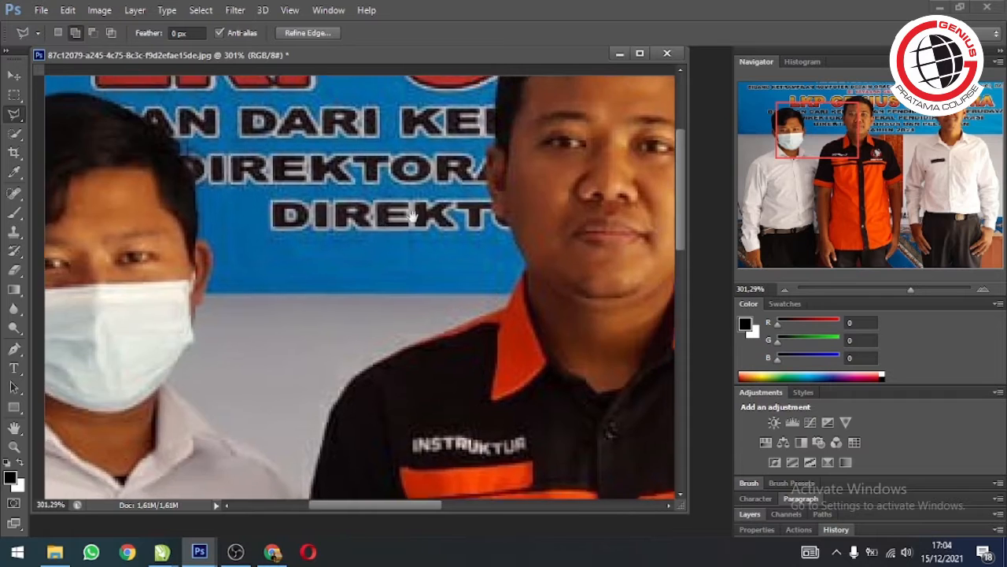
pyautogui.moveTo(413, 216); pyautogui.dragTo(342, 294)
pyautogui.click(321, 109)
pyautogui.click(192, 119)
pyautogui.click(185, 179)
pyautogui.click(236, 303)
pyautogui.click(263, 455)
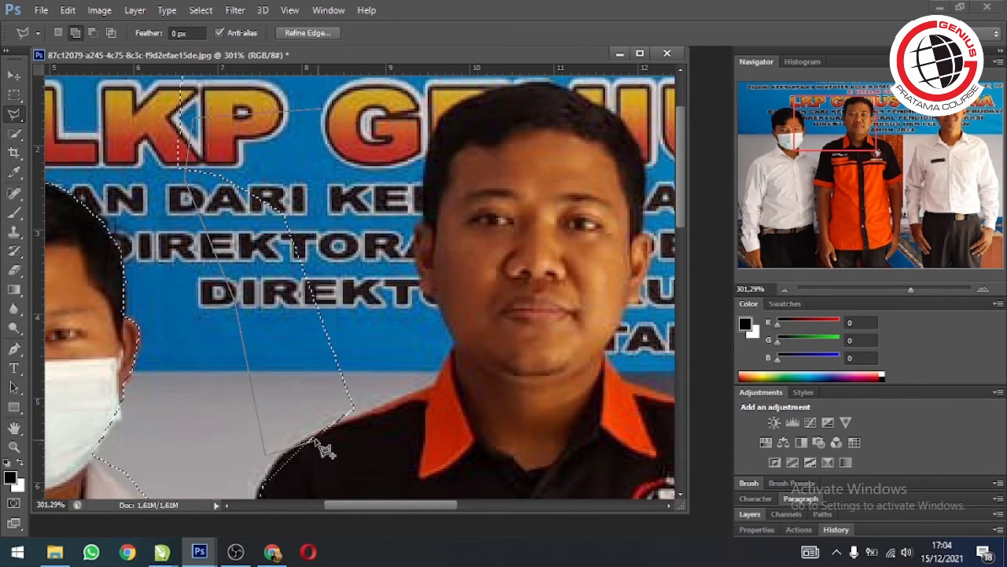
# Trace along the middle man's shoulder, collar, jaw and ear, closing the outline on the banner to add that background.
pyautogui.click(290, 454)
pyautogui.click(338, 426)
pyautogui.click(402, 400)
pyautogui.click(436, 381)
pyautogui.click(454, 338)
pyautogui.click(426, 295)
pyautogui.click(405, 234)
pyautogui.click(417, 212)
pyautogui.doubleClick(229, 135)
# Start a new polygonal outline beside the middle man's ear and trace it over the top of his hair.
pyautogui.click(335, 233)
pyautogui.click(411, 280)
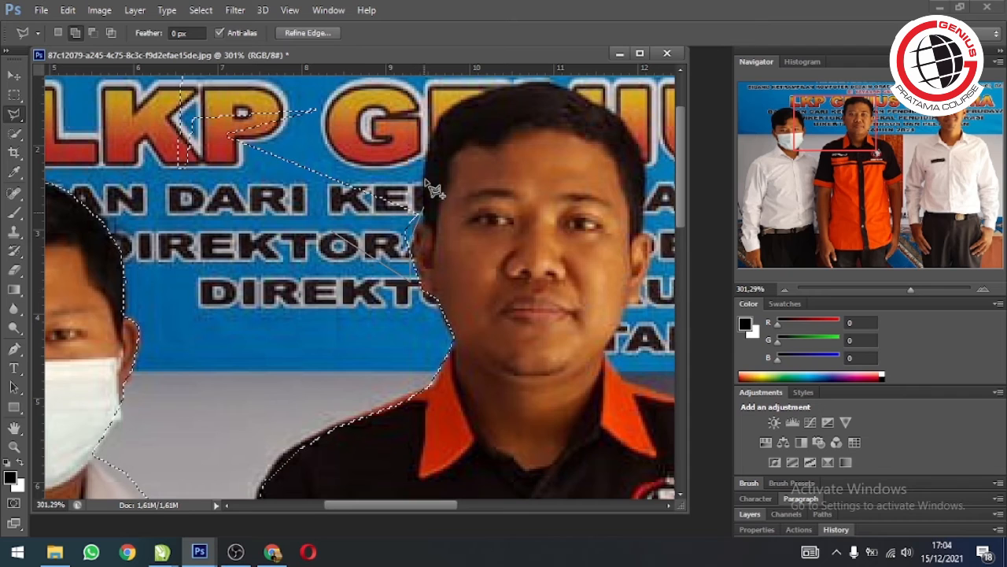
pyautogui.click(428, 148)
pyautogui.click(444, 113)
pyautogui.click(479, 90)
pyautogui.click(520, 81)
pyautogui.click(580, 89)
pyautogui.click(630, 126)
# Continue the outline down the middle man's face and collar, along his shoulder and outer sleeve to the orange cuff.
pyautogui.moveTo(611, 198)
pyautogui.mouseDown()
pyautogui.moveTo(290, 240)
pyautogui.moveTo(299, 232)
pyautogui.mouseUp()
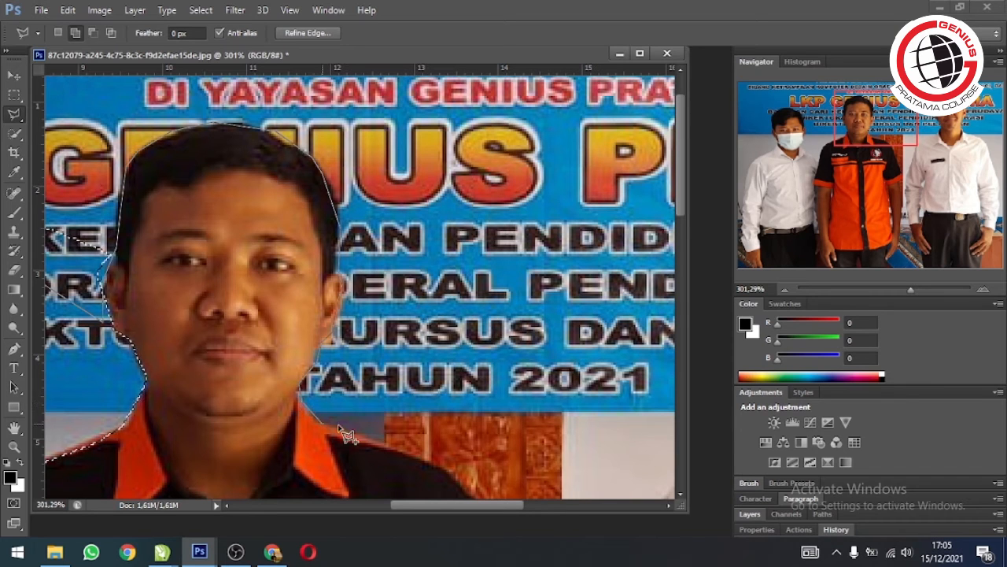
pyautogui.click(408, 451)
pyautogui.moveTo(410, 452)
pyautogui.mouseDown()
pyautogui.moveTo(240, 259)
pyautogui.moveTo(243, 273)
pyautogui.mouseUp()
pyautogui.click(285, 294)
pyautogui.click(321, 346)
pyautogui.click(359, 445)
pyautogui.press('space')
pyautogui.moveTo(374, 469); pyautogui.dragTo(327, 327)
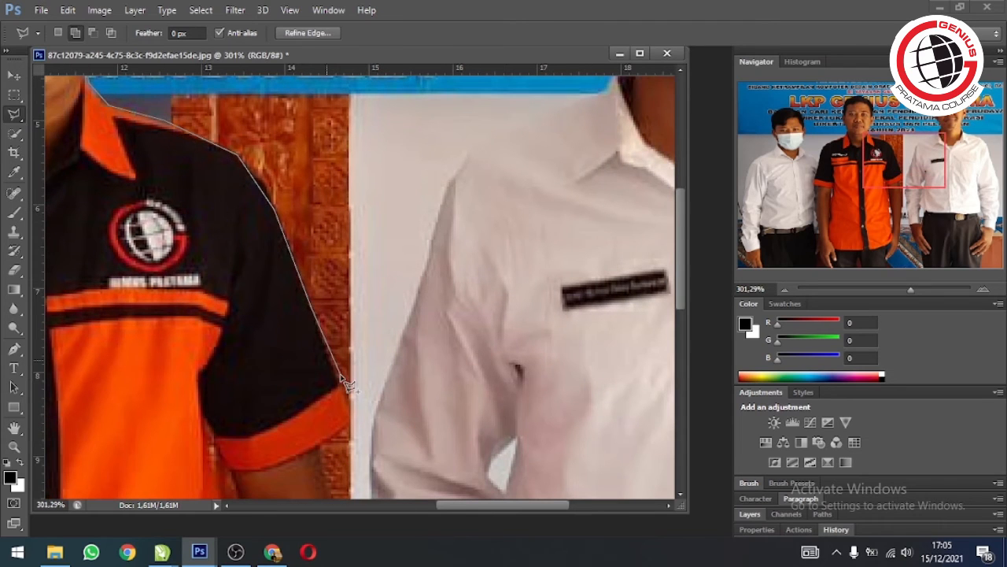
pyautogui.press('space')
pyautogui.moveTo(358, 426); pyautogui.dragTo(335, 304)
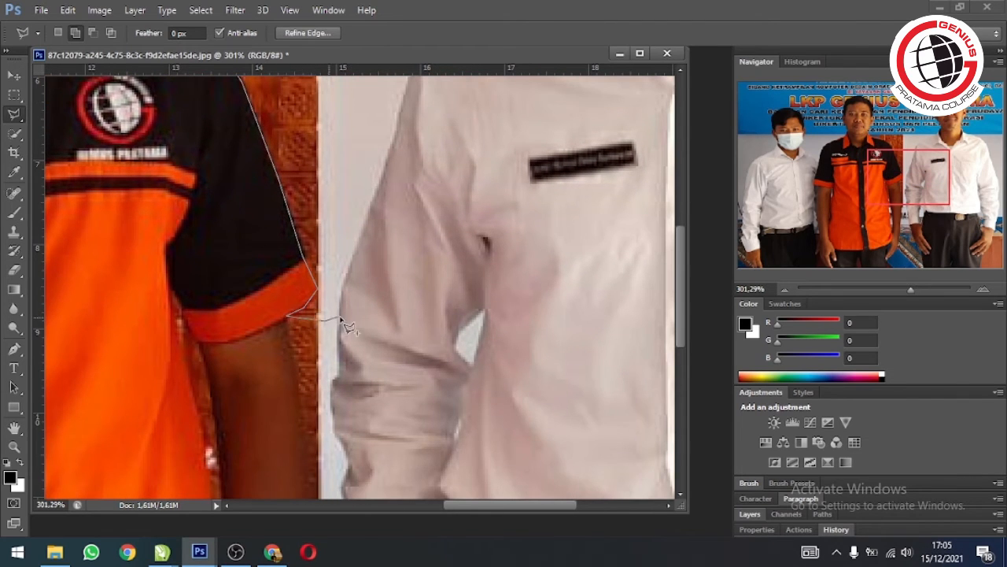
# Trace up the third man's sleeve to his shoulder and back across the banner, closing the outline to add the enclosed background.
pyautogui.click(370, 213)
pyautogui.moveTo(400, 105); pyautogui.dragTo(479, 391)
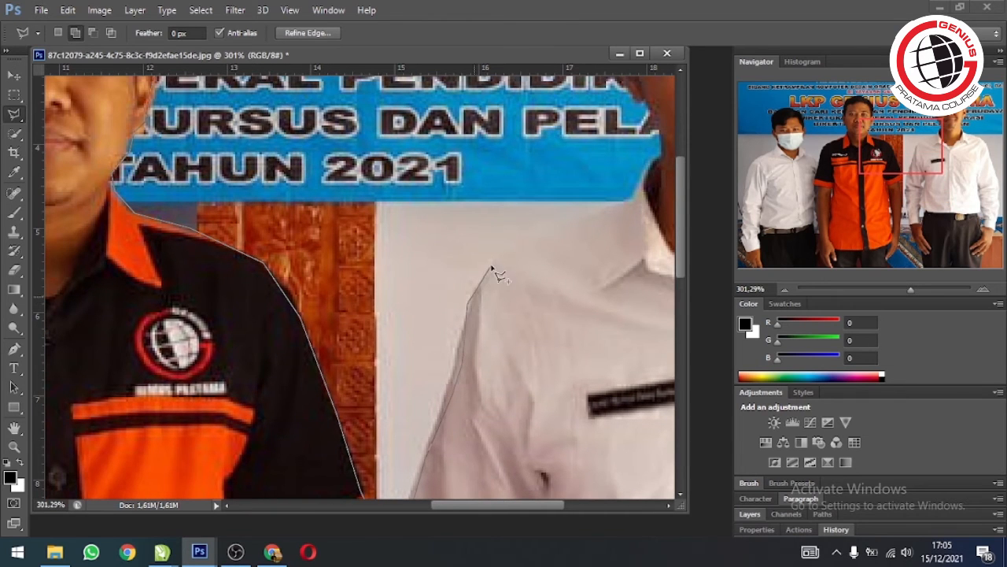
pyautogui.click(385, 130)
pyautogui.moveTo(390, 149); pyautogui.dragTo(443, 394)
pyautogui.click(438, 226)
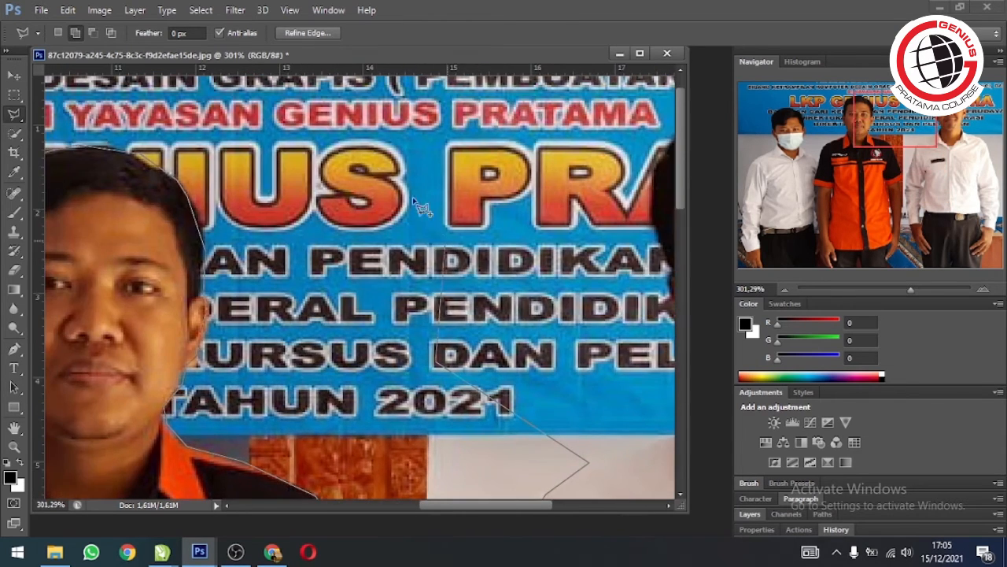
pyautogui.moveTo(330, 133); pyautogui.dragTo(461, 326)
pyautogui.click(433, 141)
pyautogui.click(282, 94)
pyautogui.moveTo(200, 102); pyautogui.dragTo(363, 148)
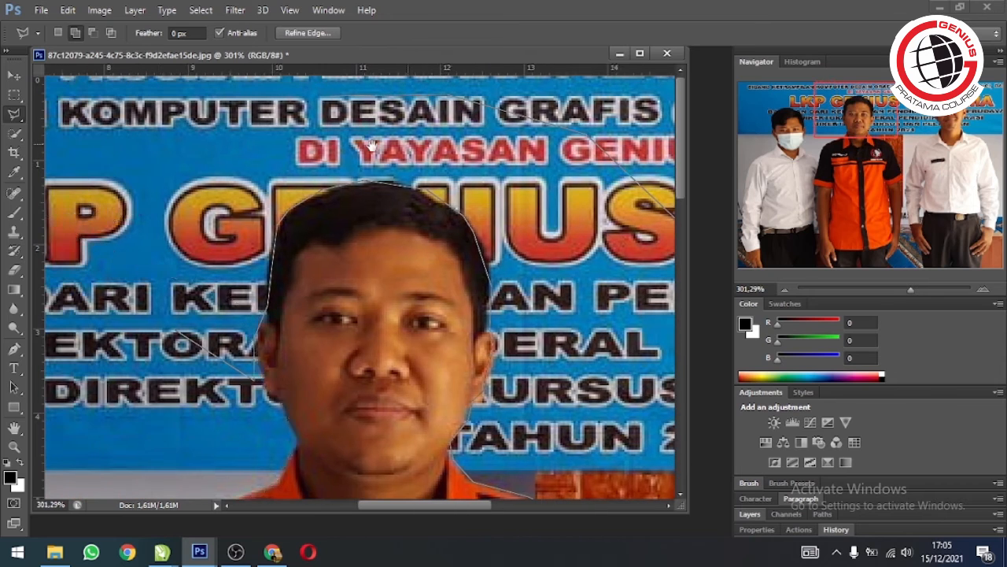
pyautogui.doubleClick(159, 114)
# Add a large polygon around the photo's outer area, enclosing the third man and remaining background, and dismiss the Avast alert.
pyautogui.scroll(-10, 269, 178)
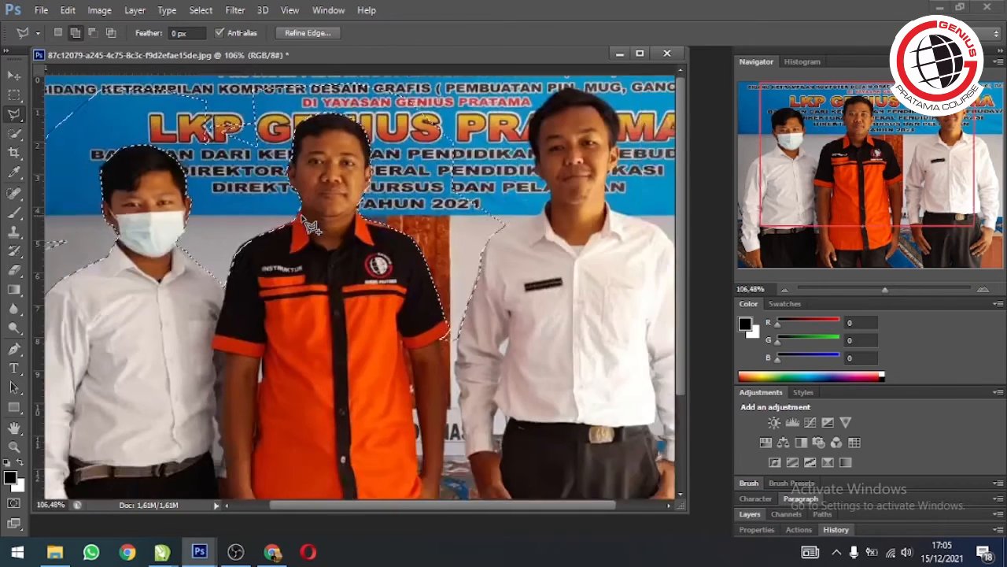
pyautogui.click(263, 125)
pyautogui.click(122, 147)
pyautogui.click(138, 324)
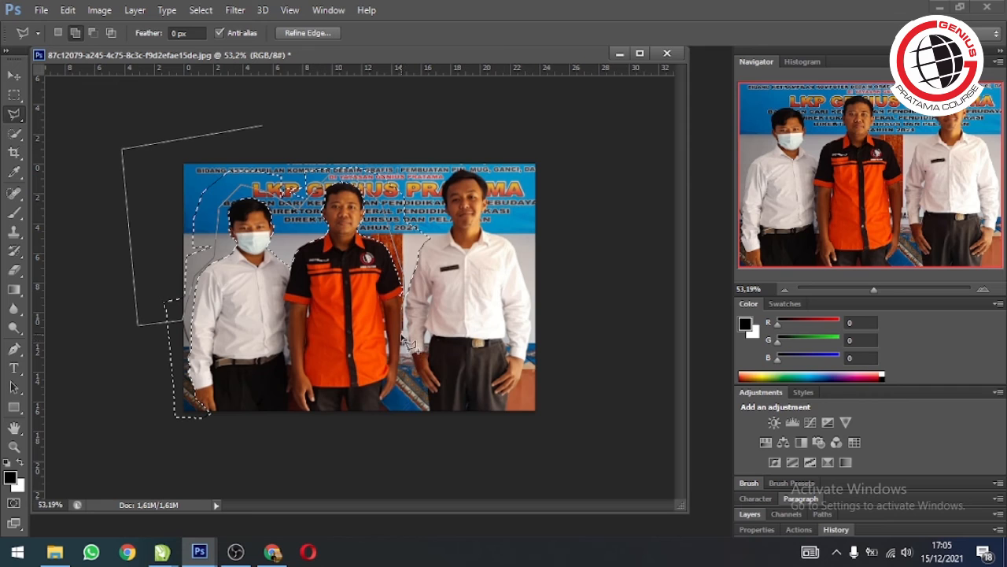
pyautogui.click(376, 400)
pyautogui.click(393, 451)
pyautogui.click(502, 454)
pyautogui.click(563, 403)
pyautogui.click(577, 201)
pyautogui.click(539, 118)
pyautogui.click(401, 94)
pyautogui.doubleClick(237, 104)
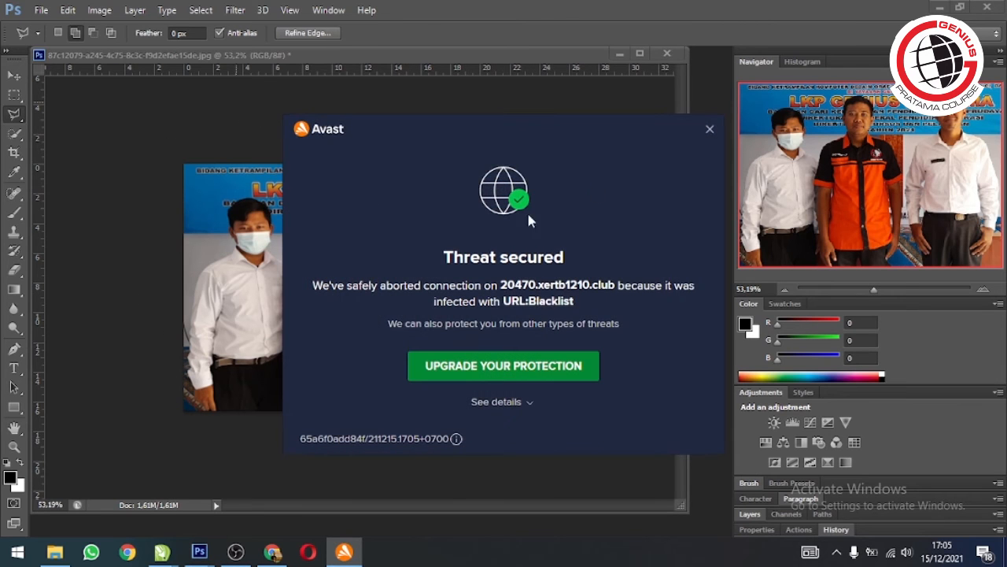
pyautogui.click(709, 131)
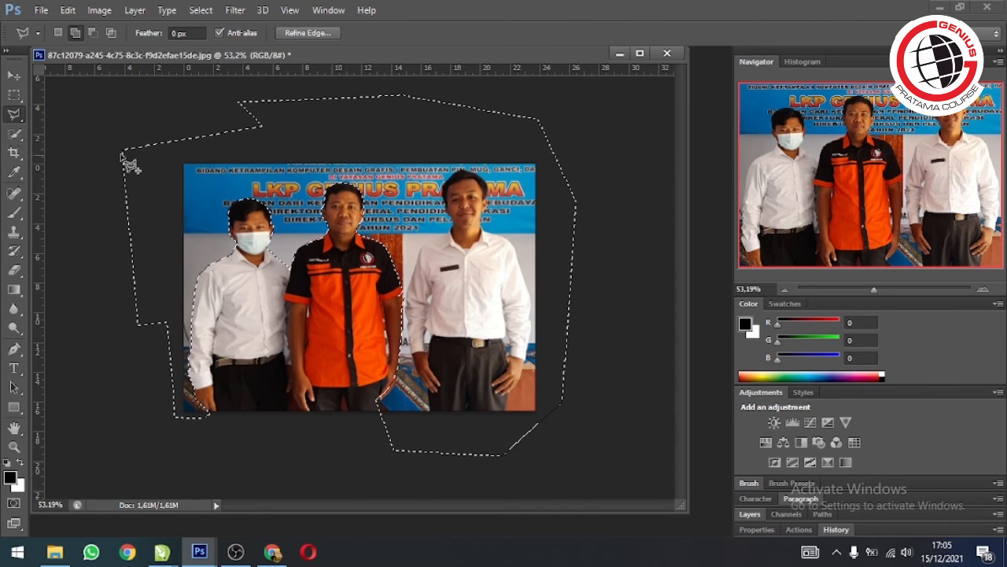
# Convert the locked Background into a regular layer named Layer 0, keeping Normal mode and 100% opacity.
pyautogui.scroll(-2, 844, 421)
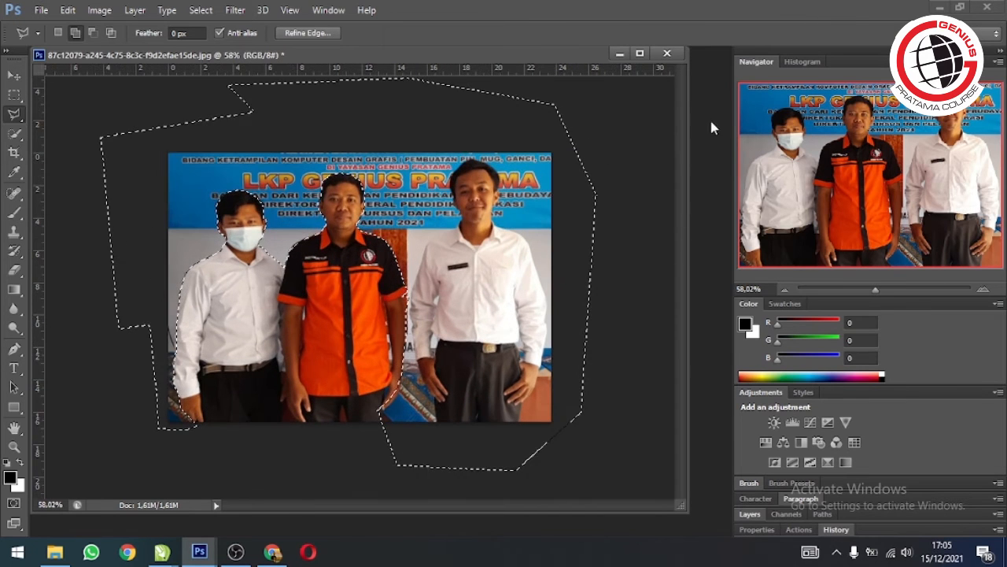
pyautogui.click(802, 62)
pyautogui.click(772, 66)
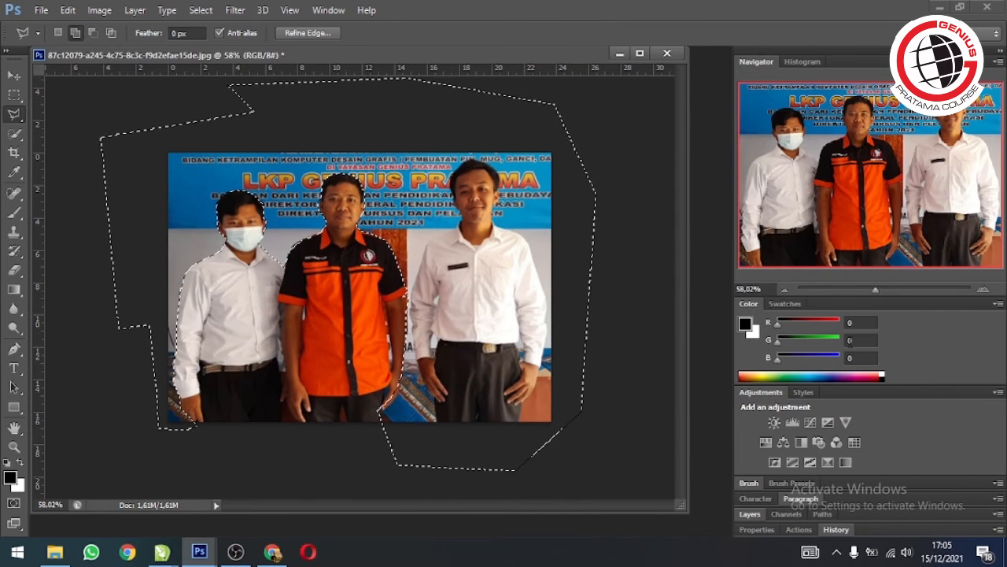
pyautogui.scroll(-2, 882, 448)
pyautogui.scroll(1, 809, 462)
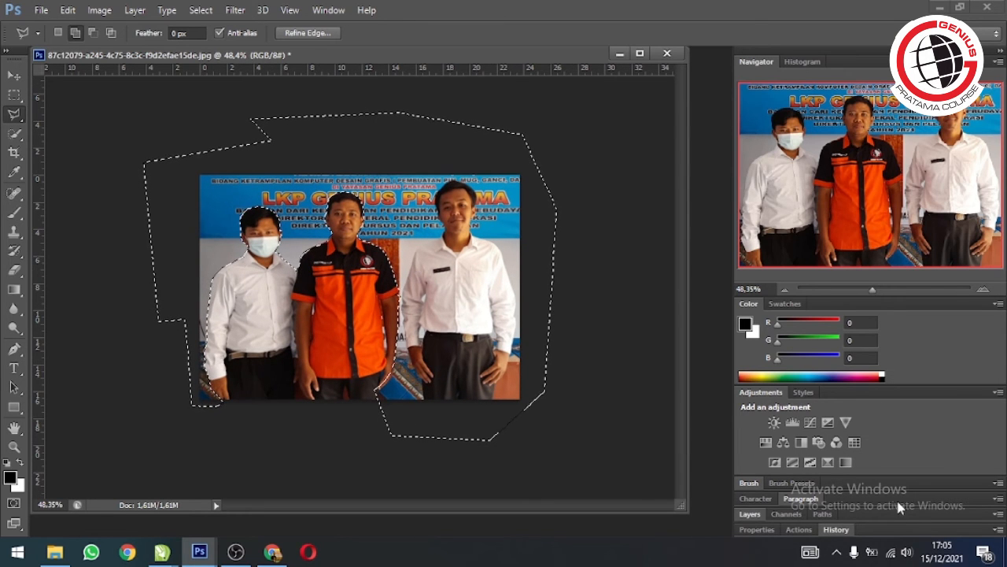
pyautogui.click(751, 513)
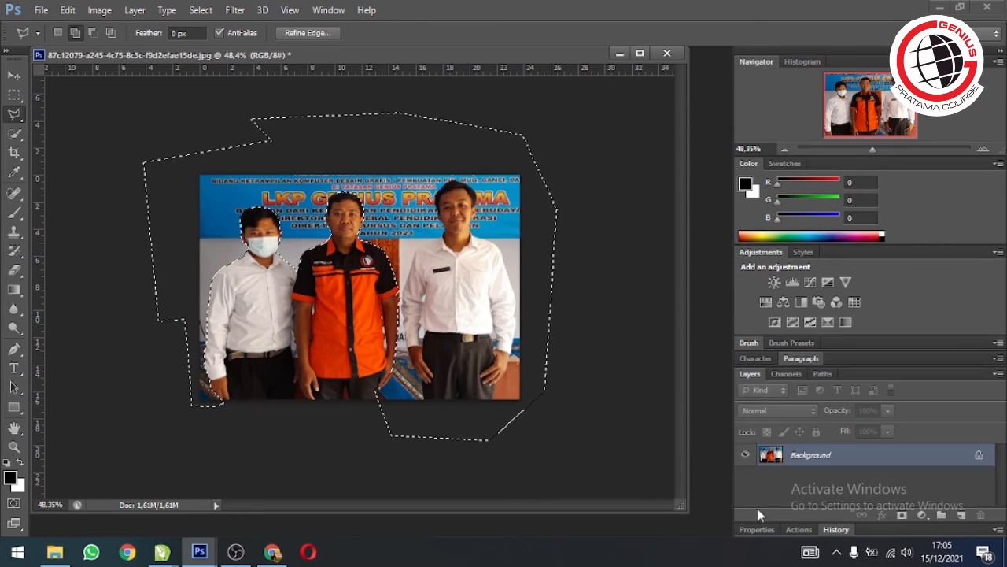
pyautogui.doubleClick(813, 462)
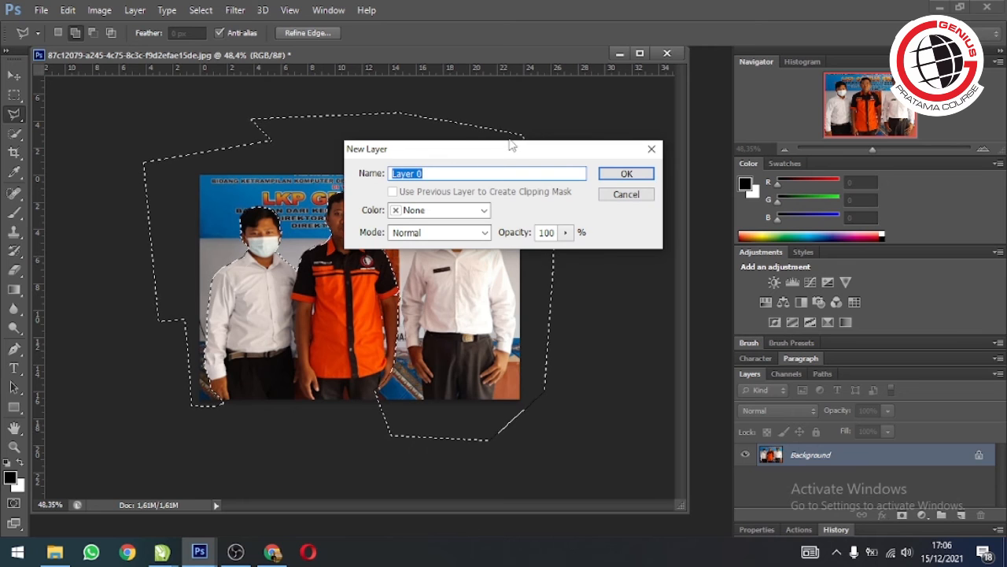
pyautogui.click(626, 173)
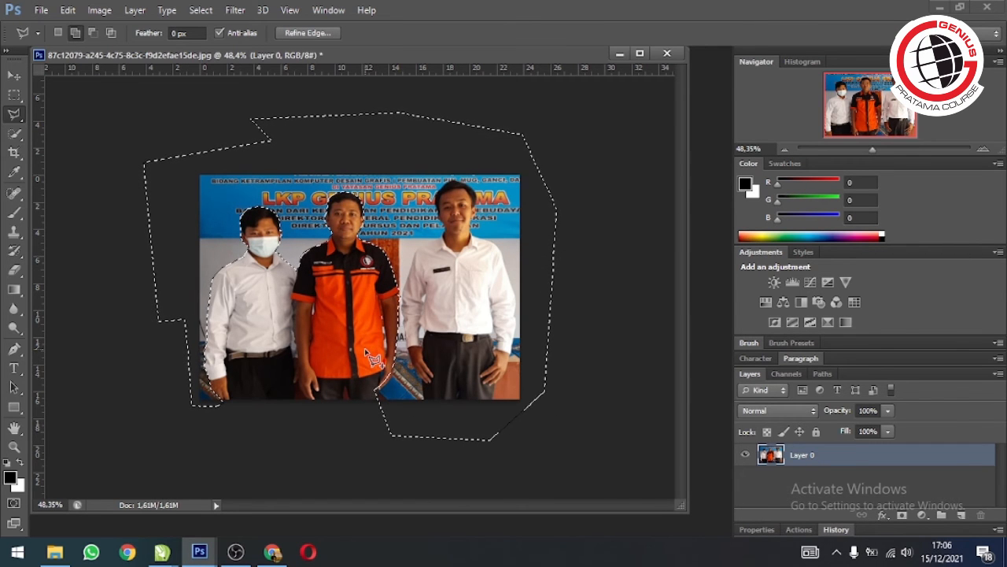
# Delete the selected background together with the third man, and deselect.
pyautogui.press('Delete')
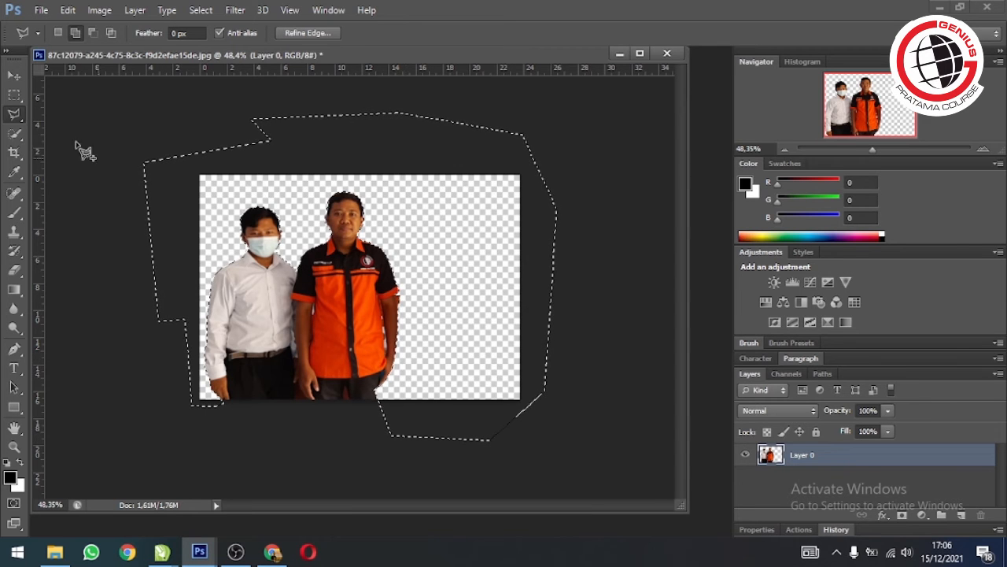
pyautogui.click(13, 75)
pyautogui.click(236, 9)
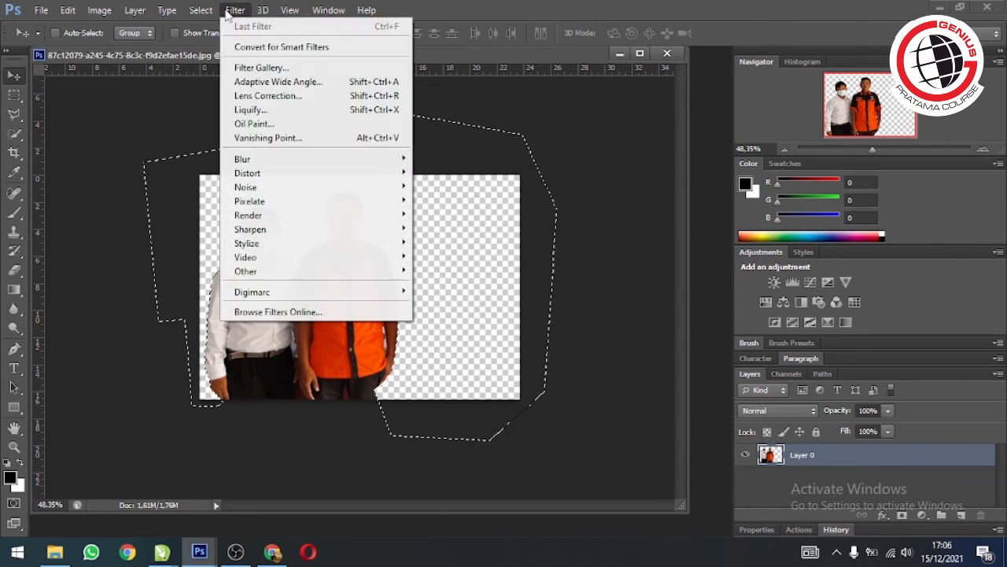
pyautogui.click(214, 39)
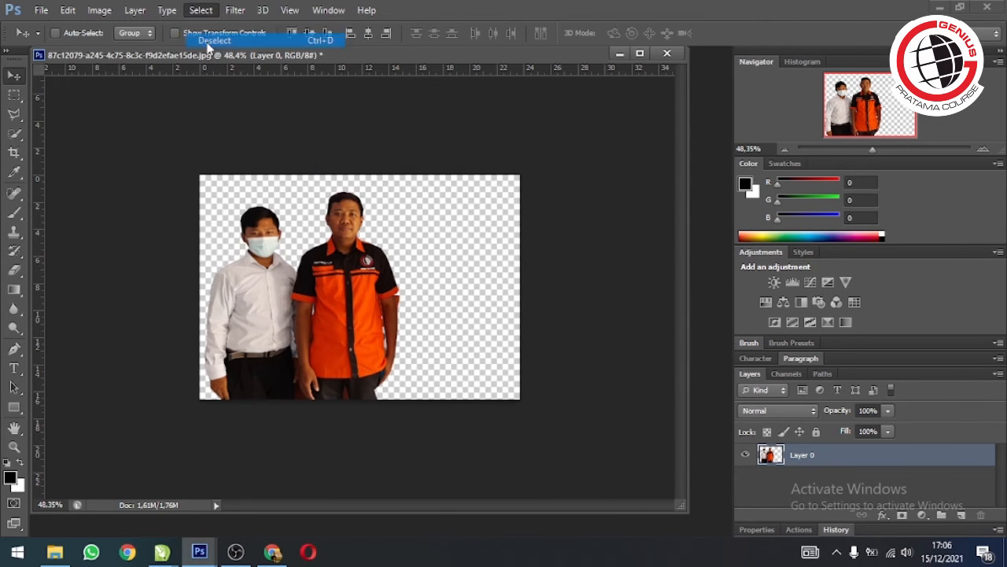
# Crop the canvas closely around the two remaining men, trimming the empty side and the area below their waists.
pyautogui.click(14, 152)
pyautogui.moveTo(519, 288); pyautogui.dragTo(458, 292)
pyautogui.moveTo(356, 398); pyautogui.dragTo(359, 354)
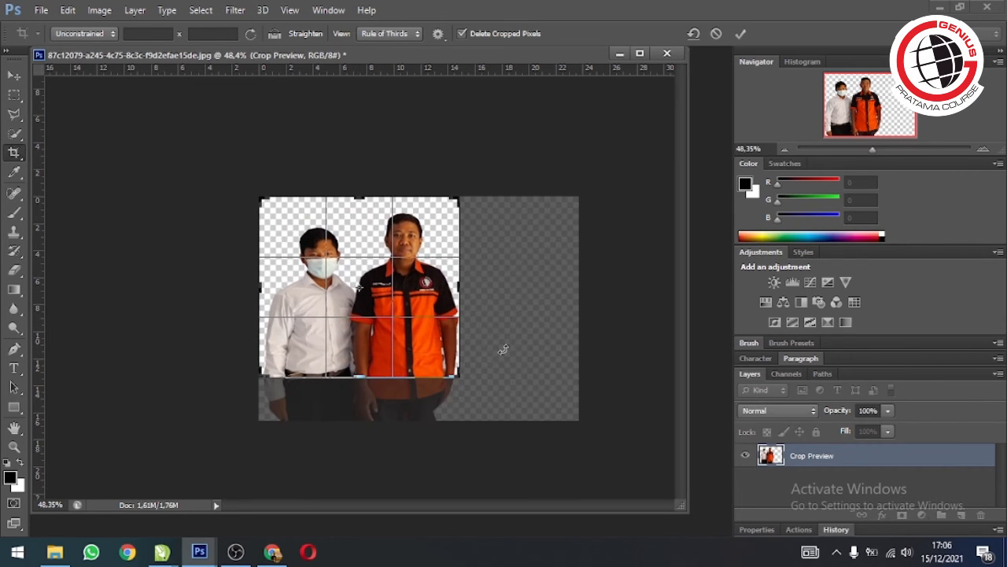
pyautogui.moveTo(262, 288); pyautogui.dragTo(266, 287)
pyautogui.moveTo(510, 355); pyautogui.dragTo(409, 296)
pyautogui.press('Return')
pyautogui.hotkey('ctrl', '0')
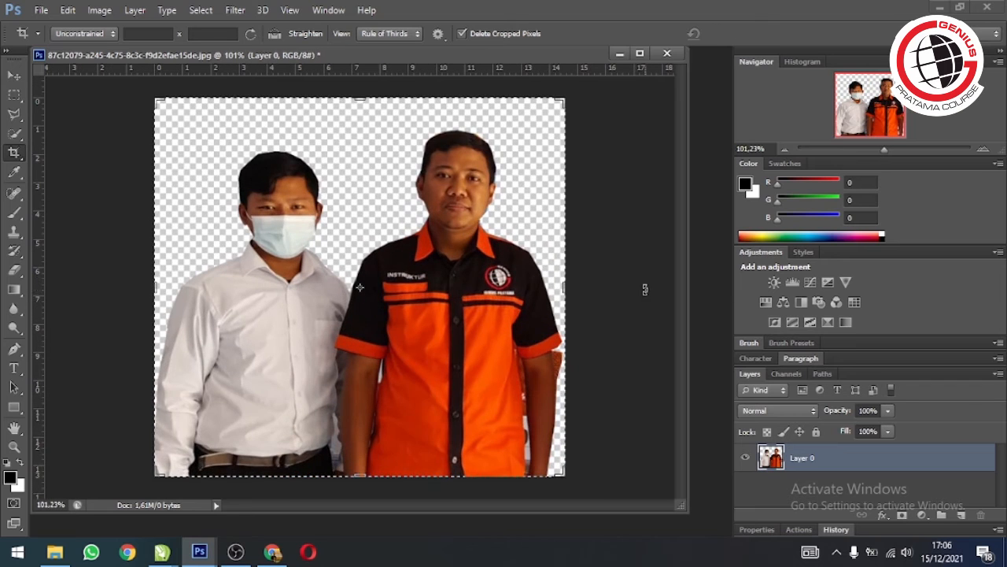
pyautogui.click(15, 76)
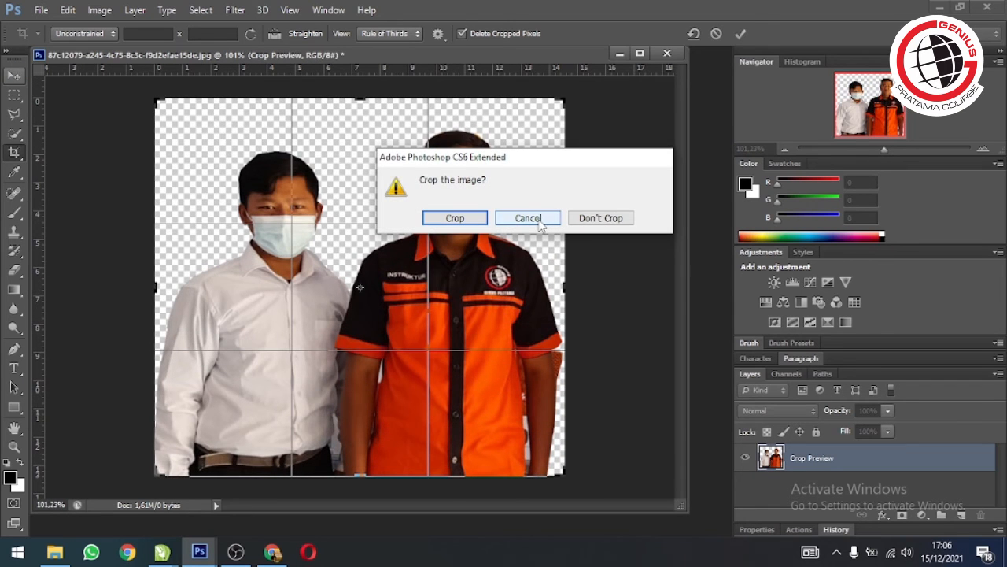
pyautogui.click(454, 218)
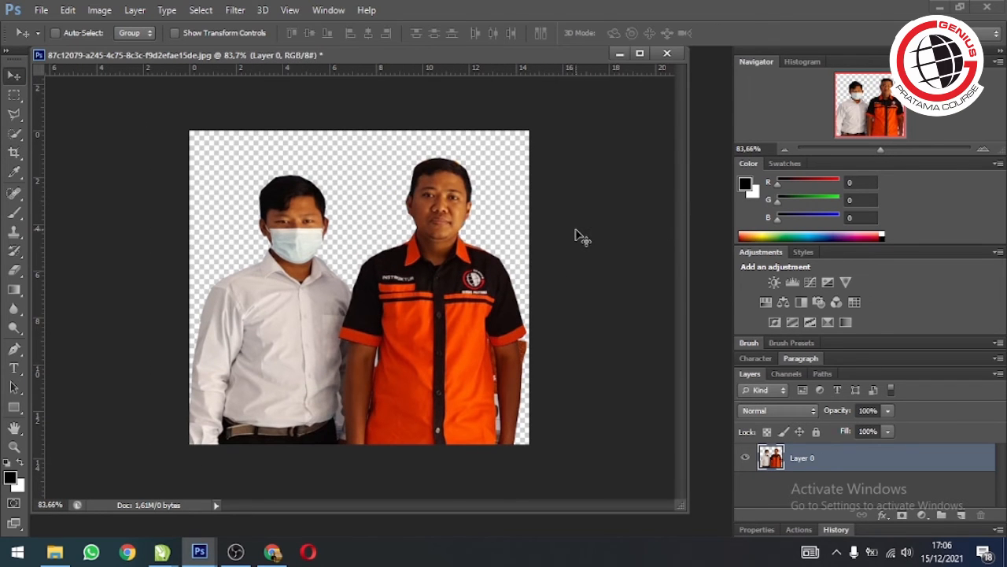
# Select the leftover background beside the orange-shirted man's outer cuff and upper arm with the Polygonal Lasso.
pyautogui.click(15, 114)
pyautogui.click(567, 334)
pyautogui.click(526, 334)
pyautogui.click(520, 346)
pyautogui.click(536, 381)
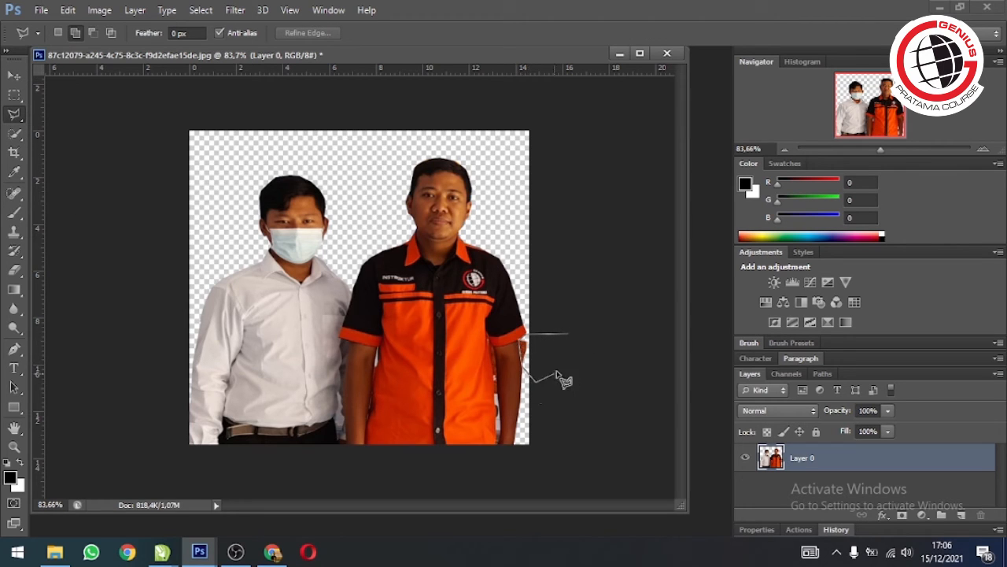
pyautogui.click(564, 364)
pyautogui.doubleClick(566, 350)
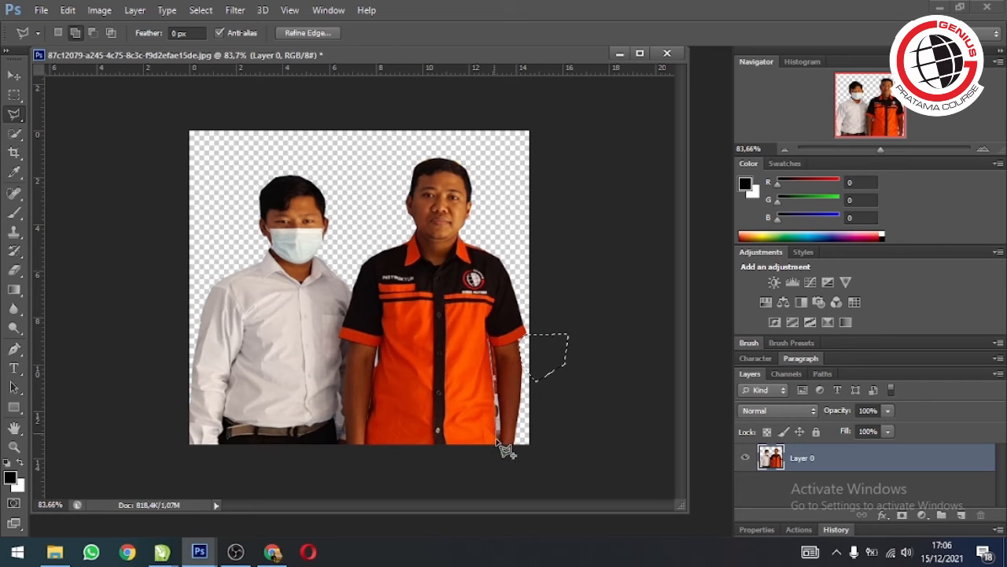
# Add the gap between the orange shirt and the man's outer arm to the selection, delete the leftover background, and deselect.
pyautogui.click(499, 369)
pyautogui.click(490, 344)
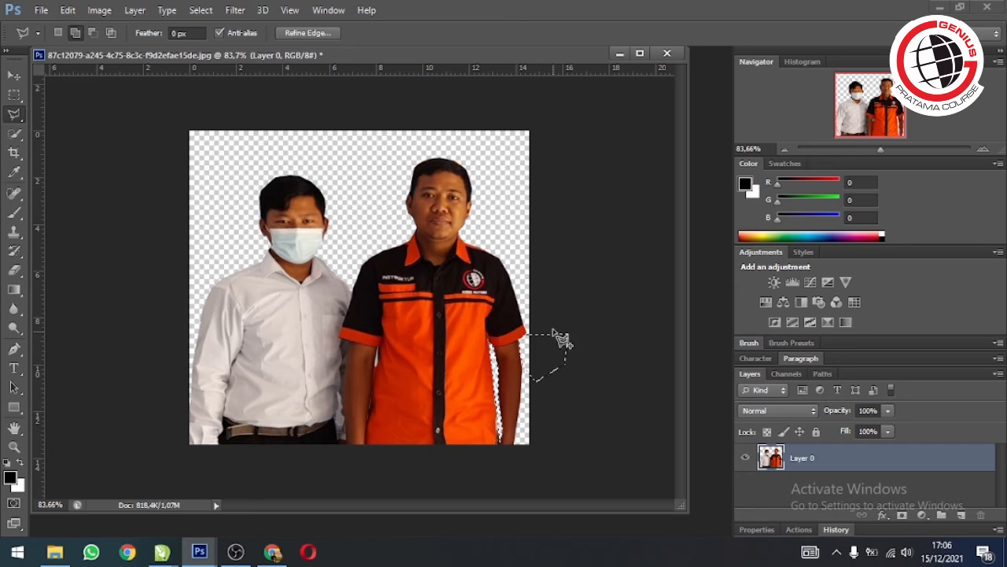
pyautogui.click(592, 239)
pyautogui.doubleClick(392, 115)
pyautogui.click(201, 10)
pyautogui.click(215, 41)
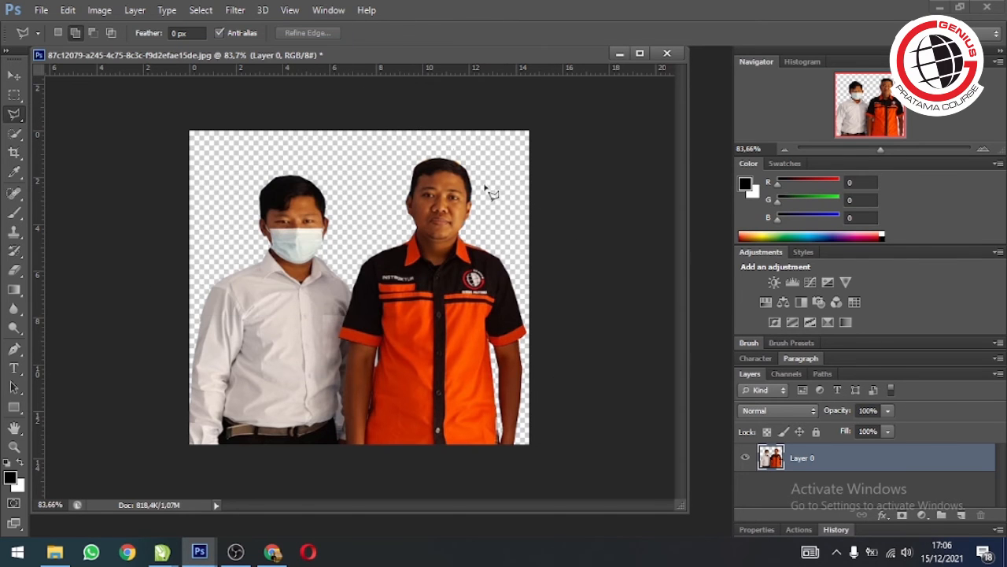
pyautogui.scroll(-2, 565, 270)
pyautogui.scroll(2, 425, 232)
pyautogui.click(14, 74)
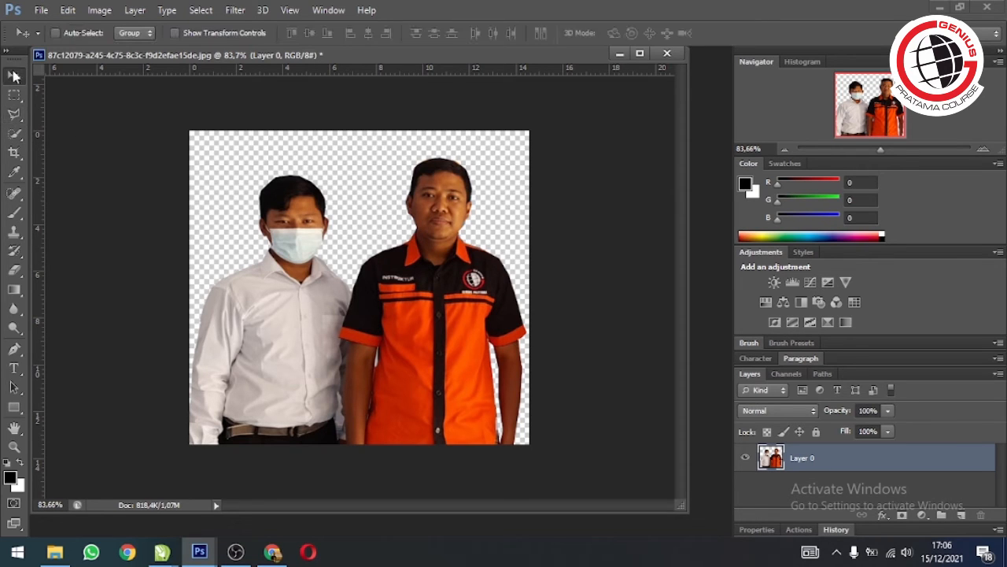
pyautogui.click(16, 111)
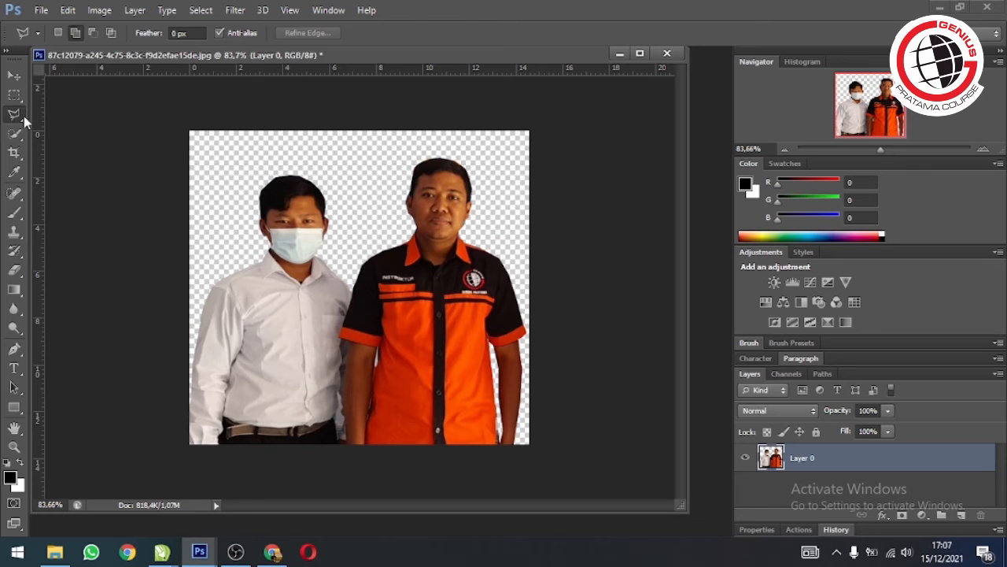
pyautogui.rightClick(24, 116)
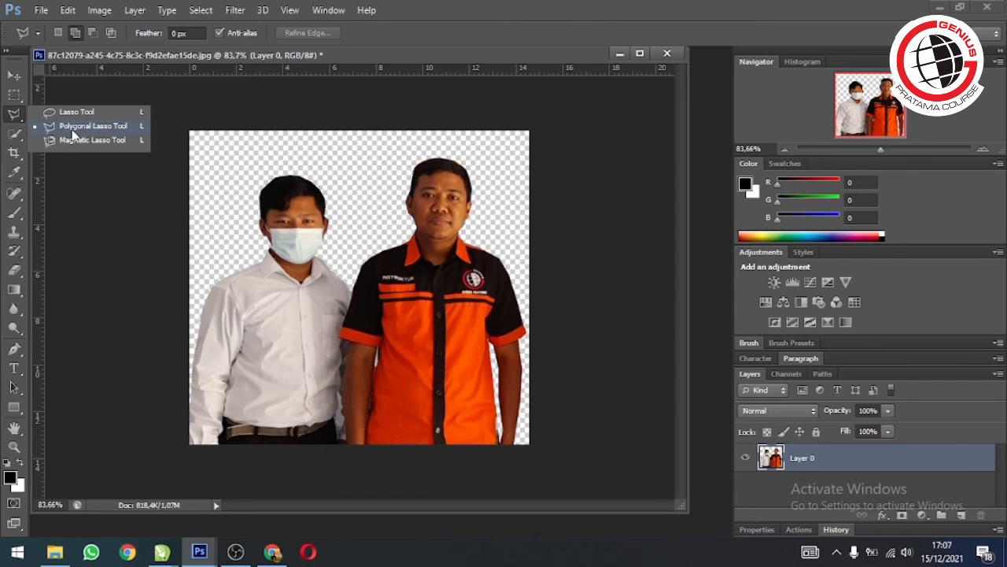
pyautogui.click(15, 78)
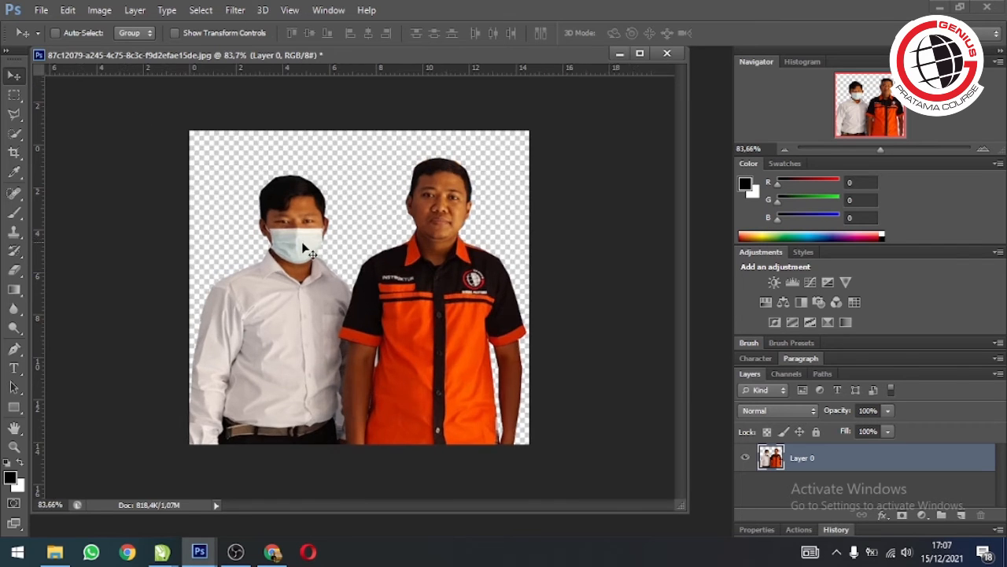
# Examine the cutout edges around both men's heads, collars and shoulders up close.
pyautogui.scroll(10, 303, 245)
pyautogui.scroll(-8, 308, 203)
pyautogui.scroll(4, 511, 206)
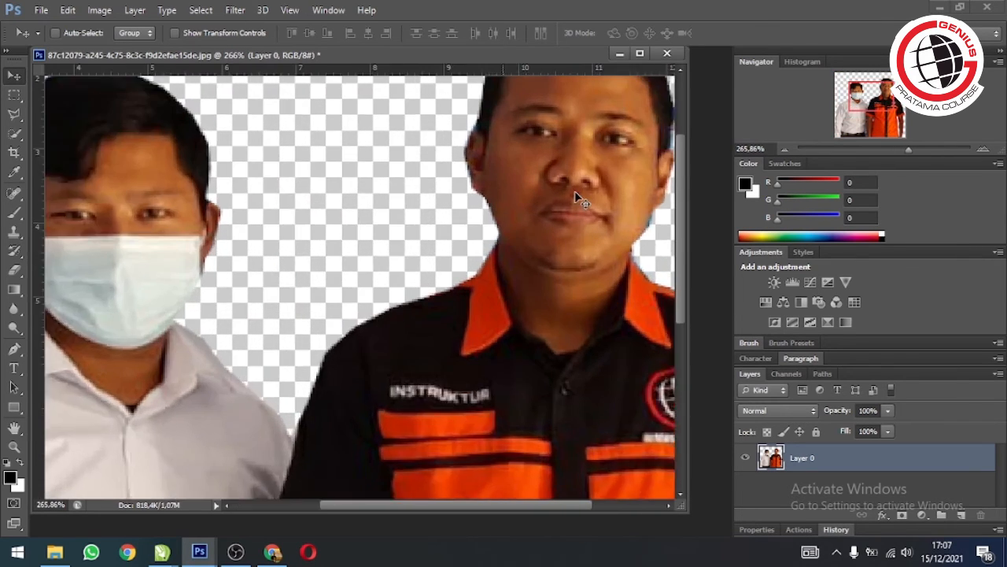
pyautogui.scroll(2, 578, 192)
pyautogui.scroll(-5, 582, 188)
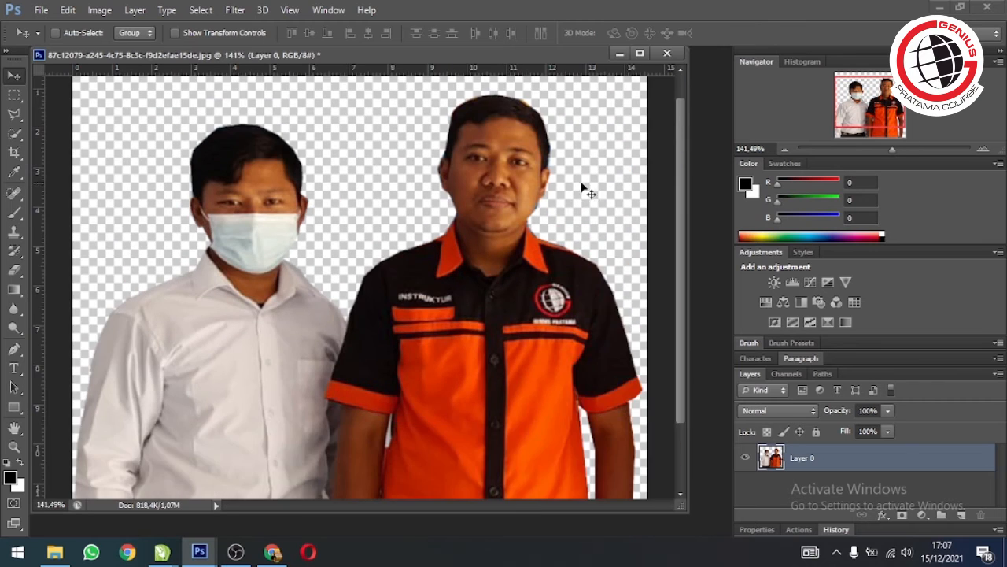
pyautogui.scroll(3, 588, 191)
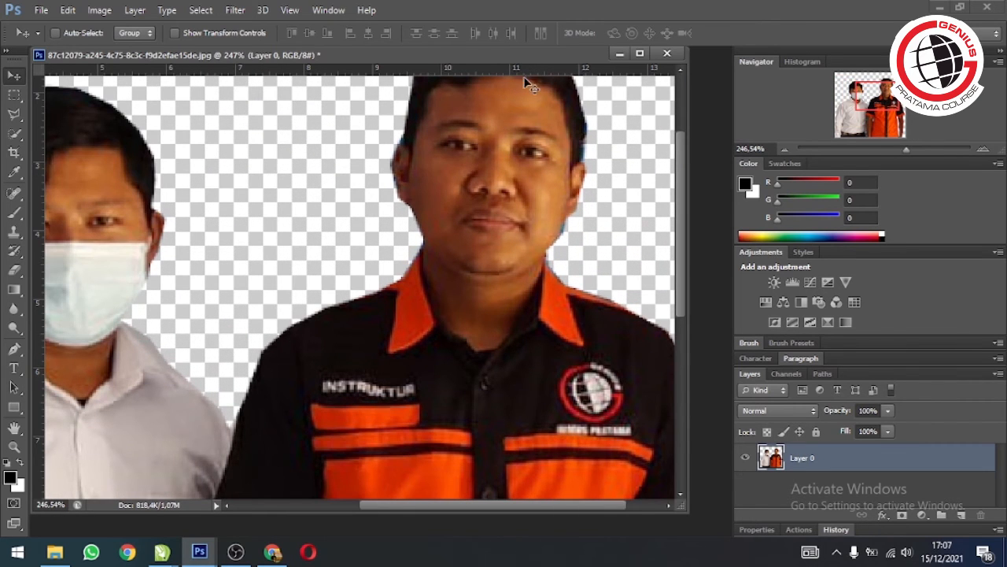
pyautogui.scroll(-2, 523, 150)
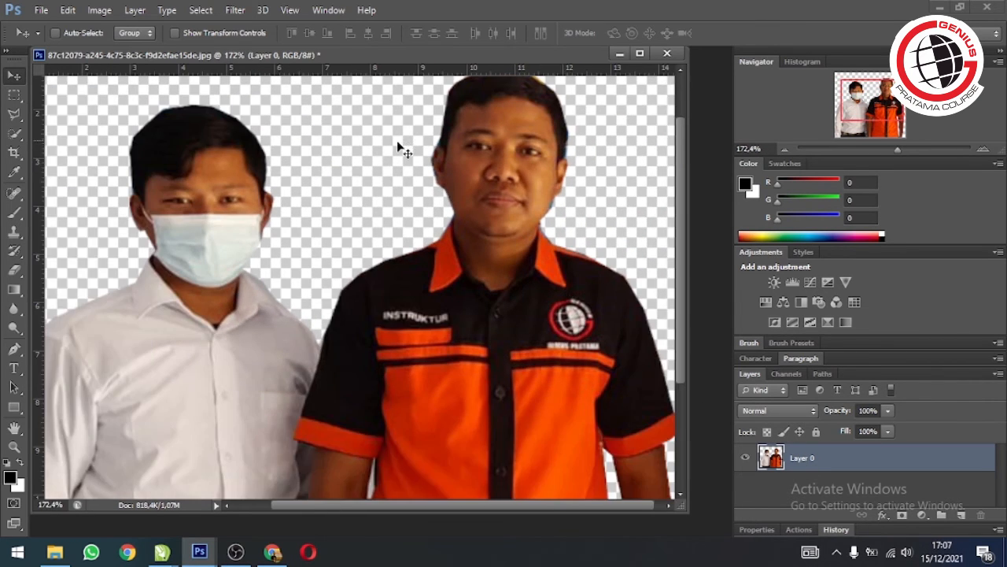
pyautogui.scroll(1, 396, 144)
pyautogui.scroll(-2, 392, 148)
pyautogui.scroll(2, 253, 175)
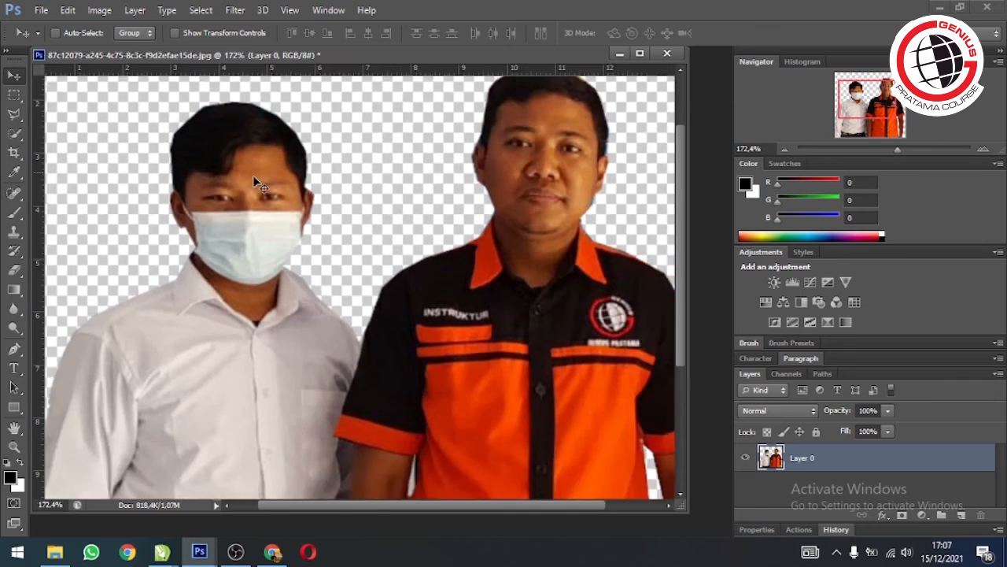
pyautogui.scroll(-4, 253, 174)
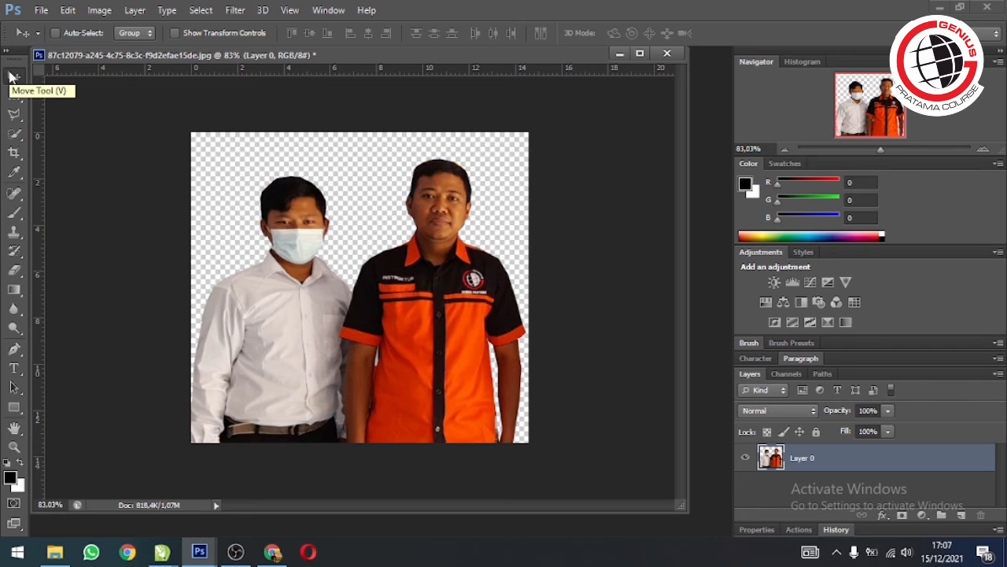
# Brighten the men with a Levels adjustment, setting the RGB input levels to 7, 1.45 and 212.
pyautogui.hotkey('ctrl', 'l')
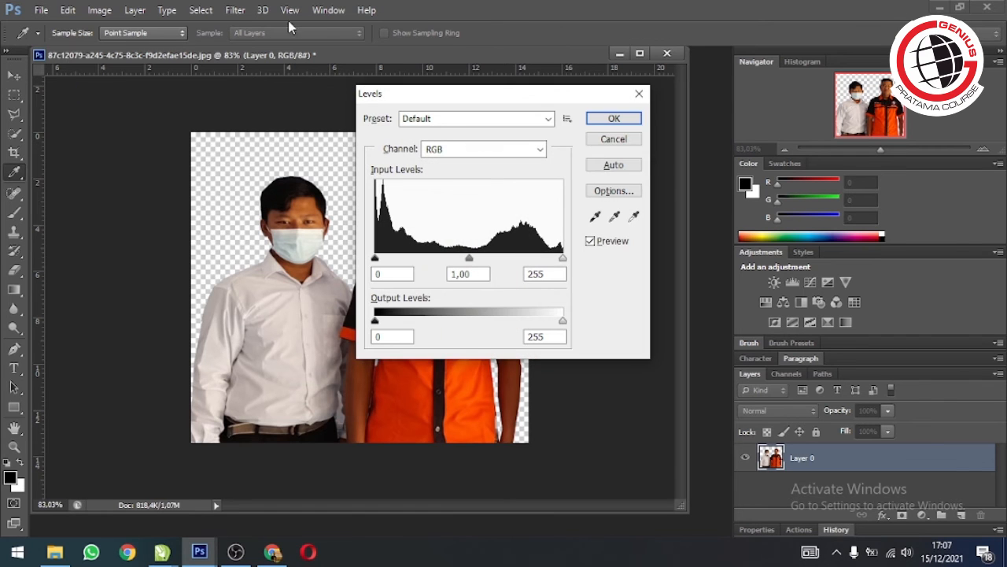
pyautogui.moveTo(498, 95); pyautogui.dragTo(702, 104)
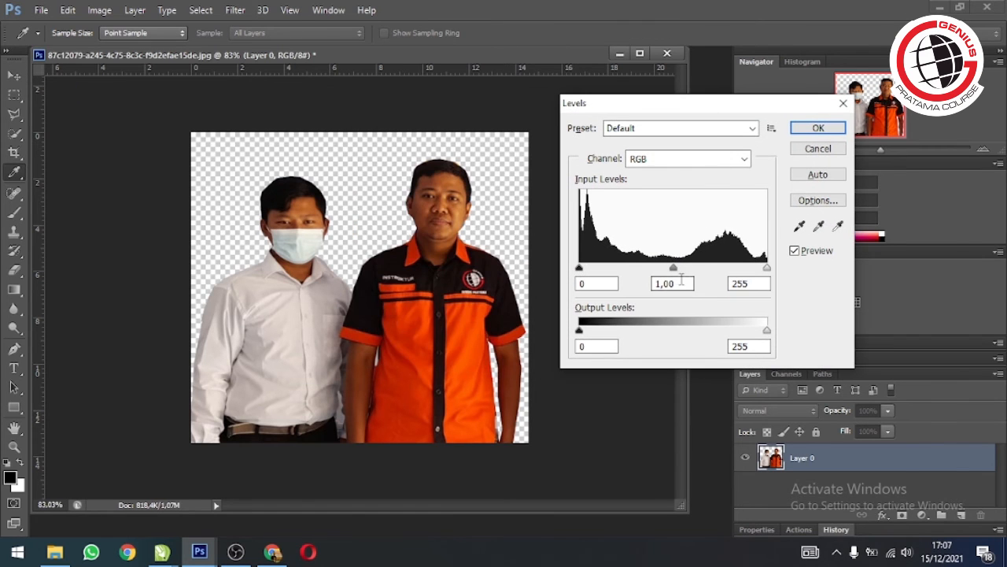
pyautogui.moveTo(674, 268); pyautogui.dragTo(639, 269)
pyautogui.moveTo(768, 269); pyautogui.dragTo(731, 269)
pyautogui.moveTo(628, 268); pyautogui.dragTo(635, 269)
pyautogui.moveTo(731, 268); pyautogui.dragTo(741, 269)
pyautogui.click(638, 269)
pyautogui.moveTo(580, 269); pyautogui.dragTo(584, 269)
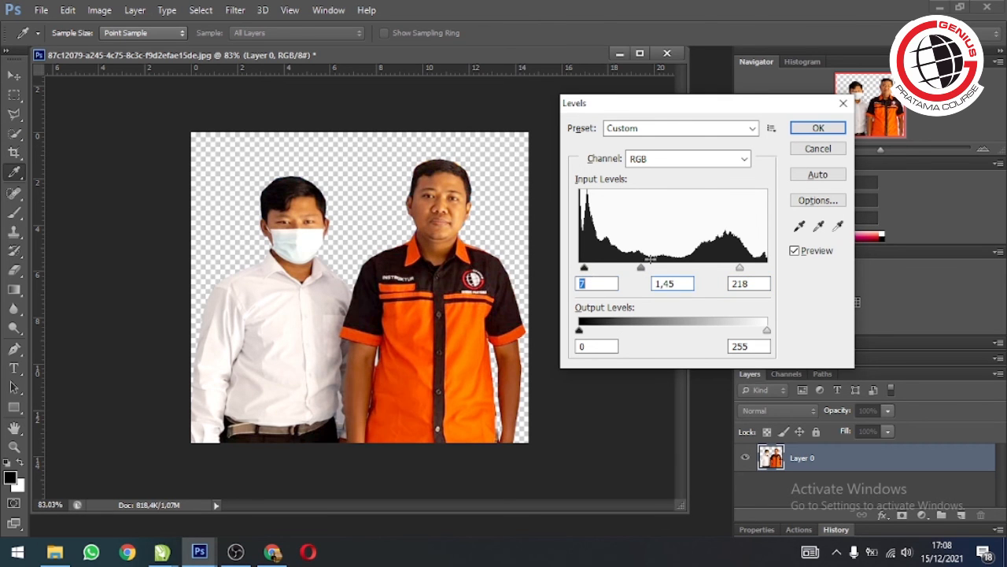
pyautogui.click(736, 269)
pyautogui.click(818, 128)
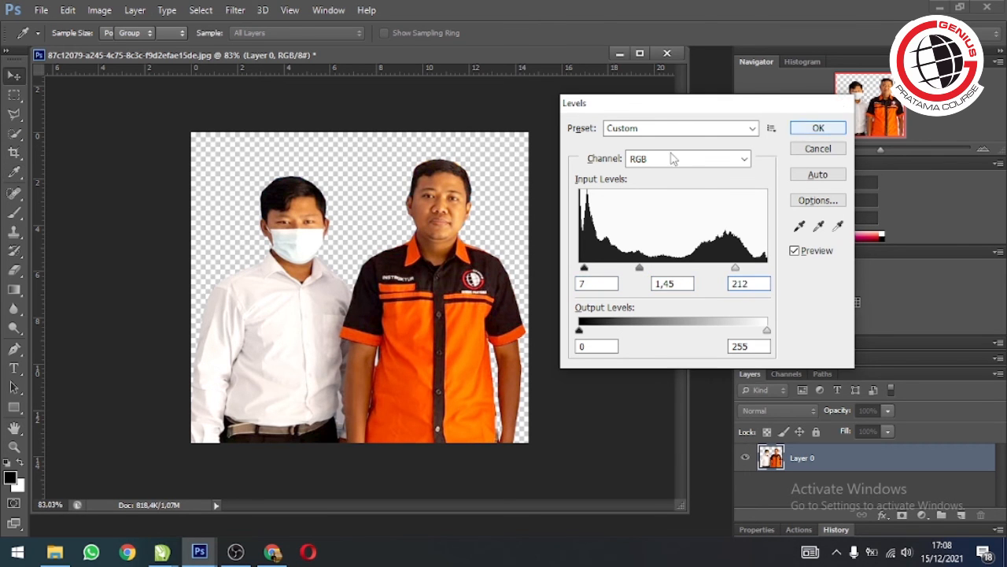
# Soften the cutout edges with the Blur tool at 50% strength along the masked man's hair and the orange-shirted man's outer arm.
pyautogui.scroll(2, 438, 154)
pyautogui.scroll(-2, 466, 160)
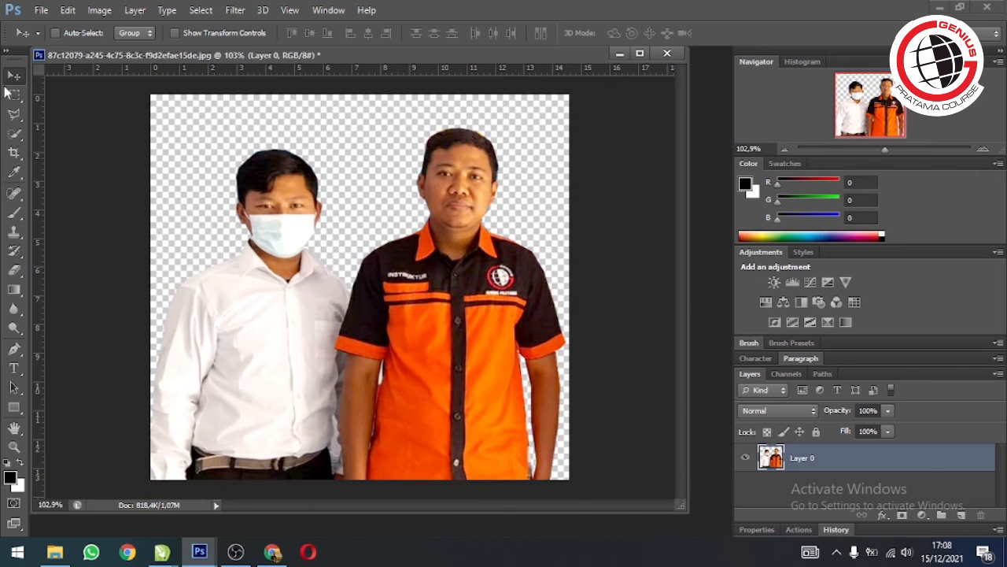
pyautogui.click(15, 270)
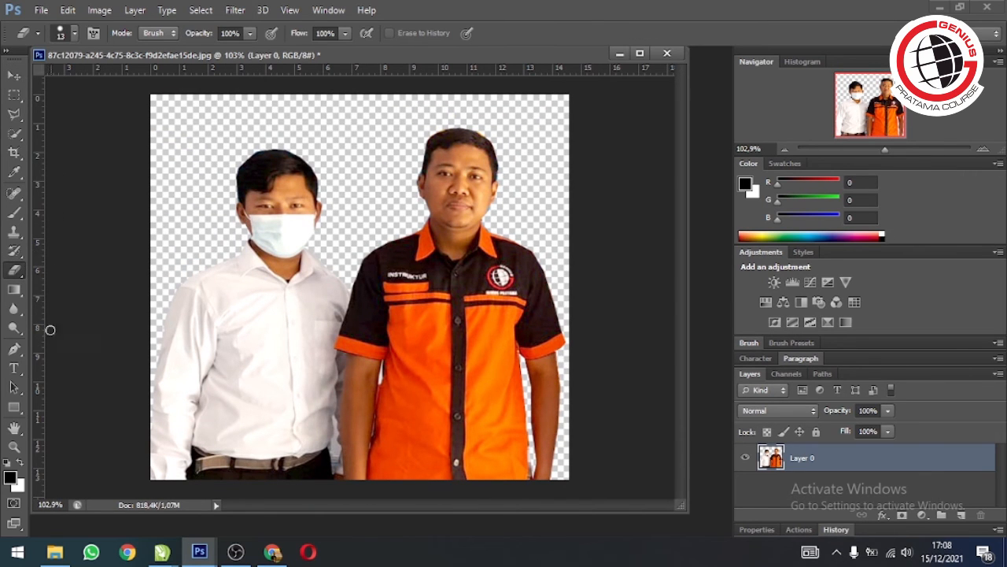
pyautogui.click(15, 308)
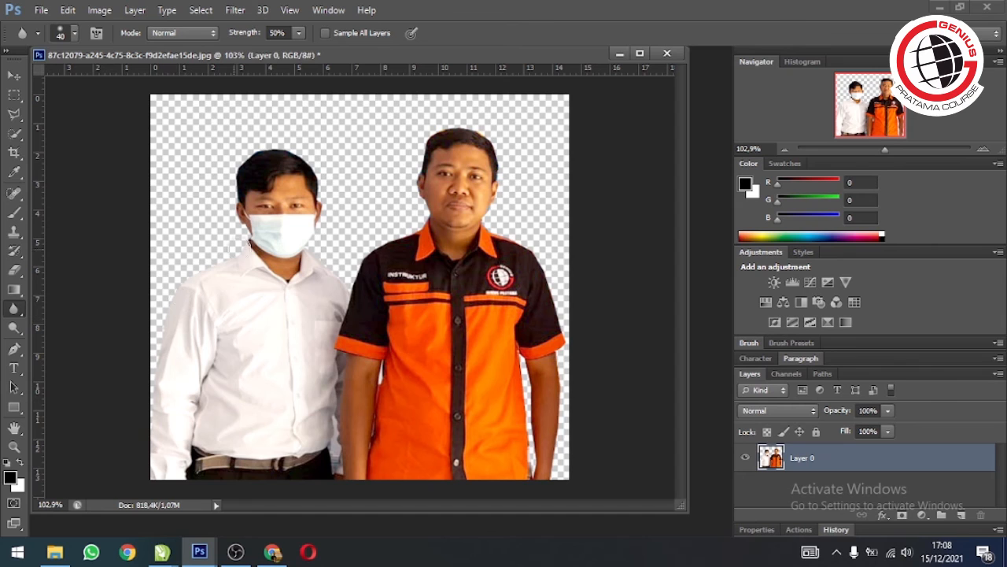
pyautogui.moveTo(266, 148); pyautogui.dragTo(310, 182)
pyautogui.moveTo(559, 276)
pyautogui.mouseDown()
pyautogui.moveTo(537, 475)
pyautogui.moveTo(531, 377)
pyautogui.mouseUp()
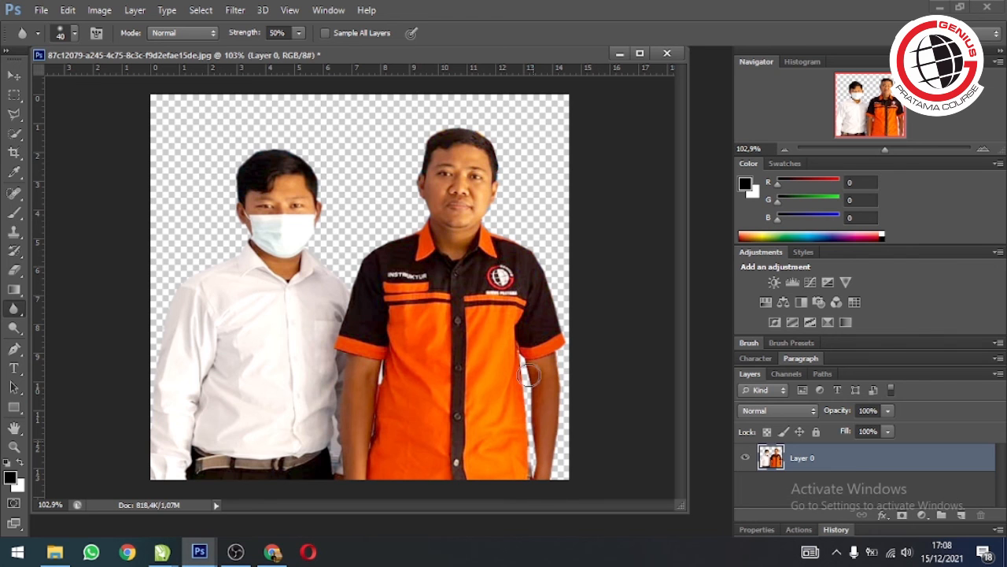
pyautogui.click(13, 76)
# Examine the softened cutout edges around both men's heads and shoulders up close and in full view.
pyautogui.scroll(-2, 228, 132)
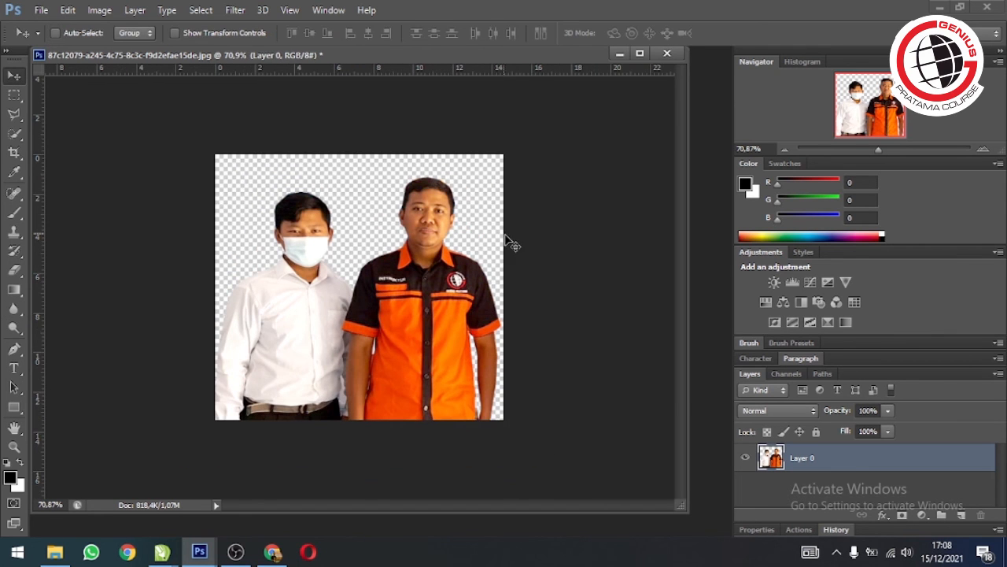
pyautogui.scroll(3, 322, 233)
pyautogui.scroll(-1, 338, 222)
pyautogui.scroll(3, 508, 147)
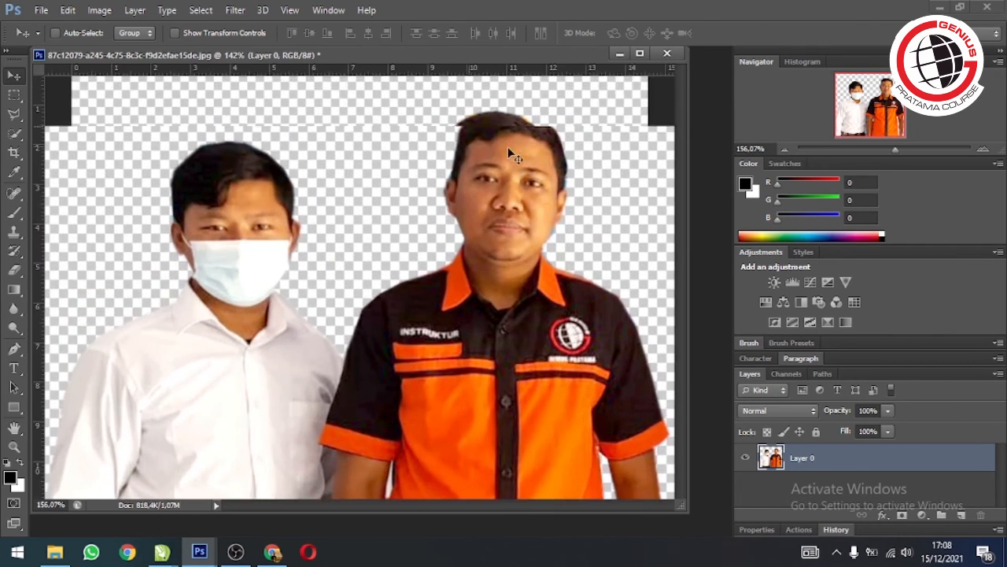
pyautogui.scroll(-1, 540, 154)
pyautogui.scroll(1, 474, 179)
pyautogui.scroll(3, 468, 182)
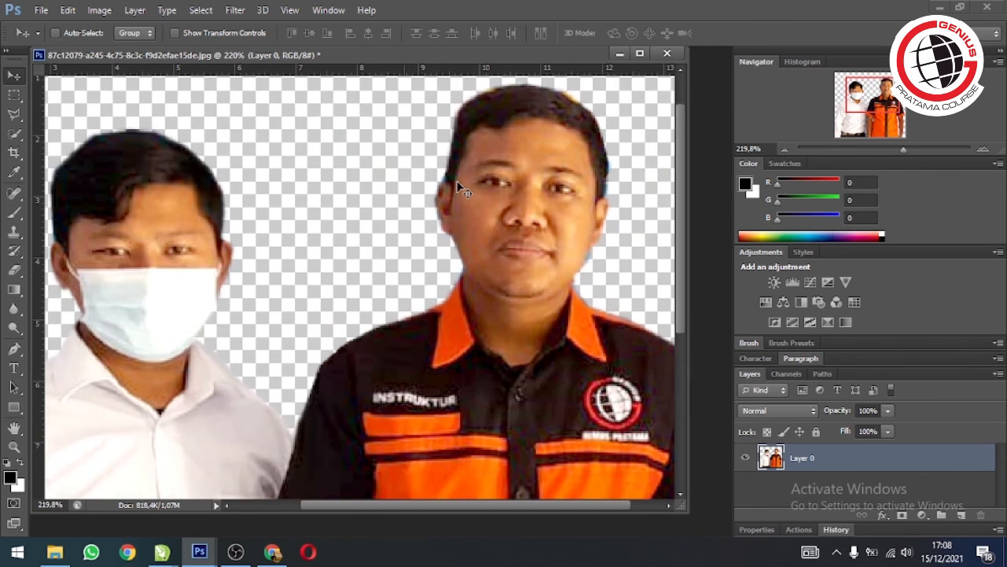
pyautogui.scroll(-1, 454, 189)
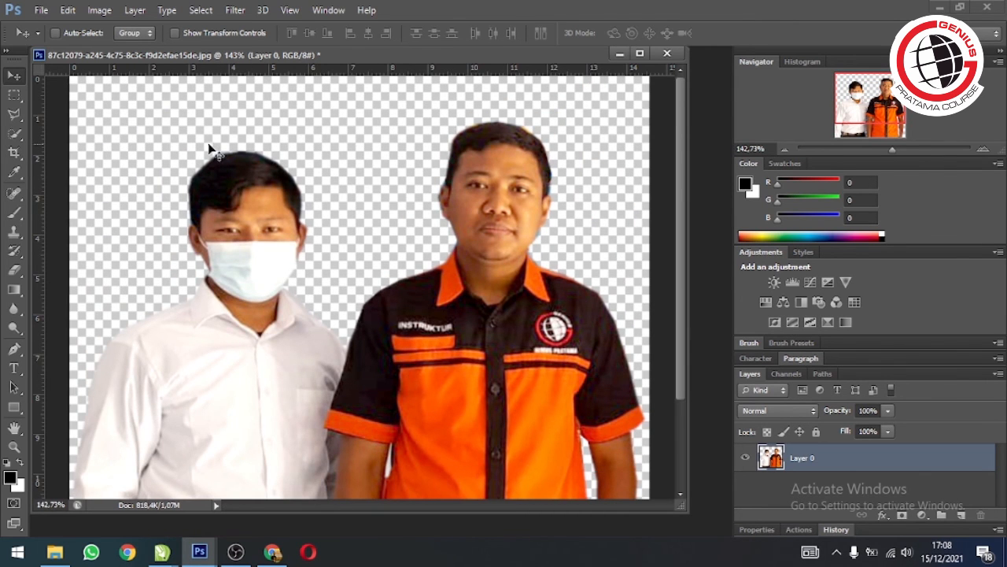
pyautogui.scroll(-5, 401, 180)
pyautogui.scroll(-1, 484, 185)
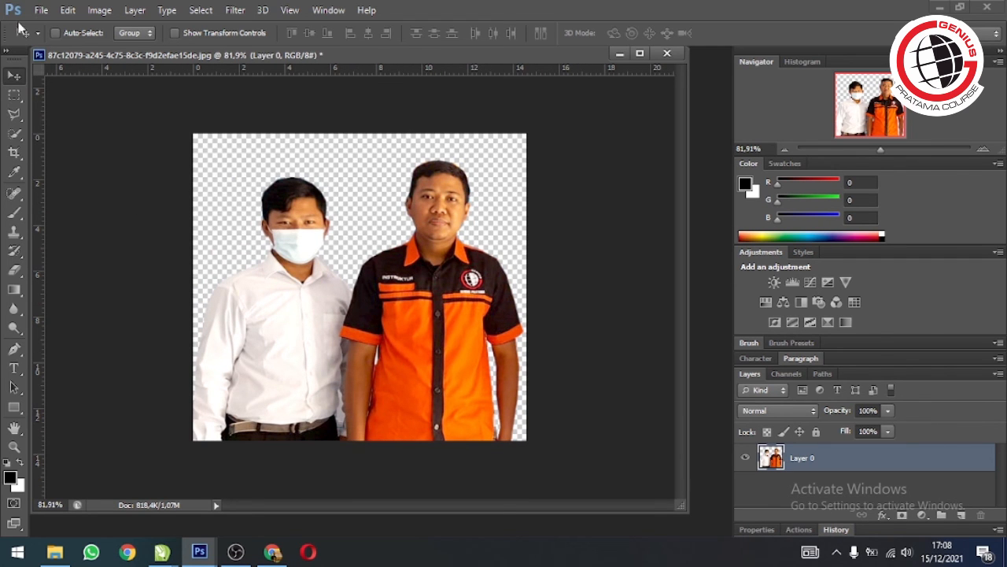
# Start saving the cutout as a separate file and choose PNG as its format.
pyautogui.click(41, 11)
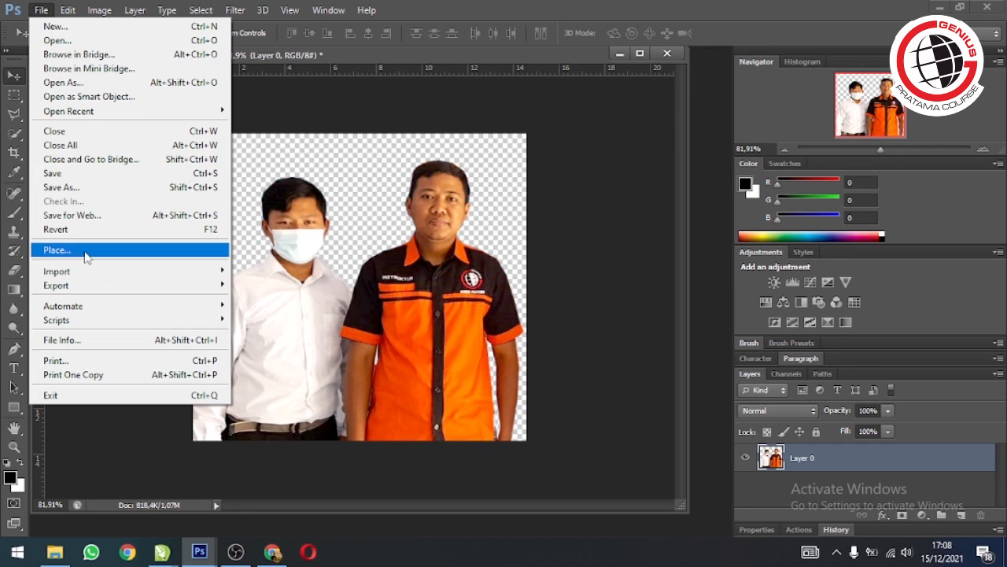
pyautogui.click(52, 187)
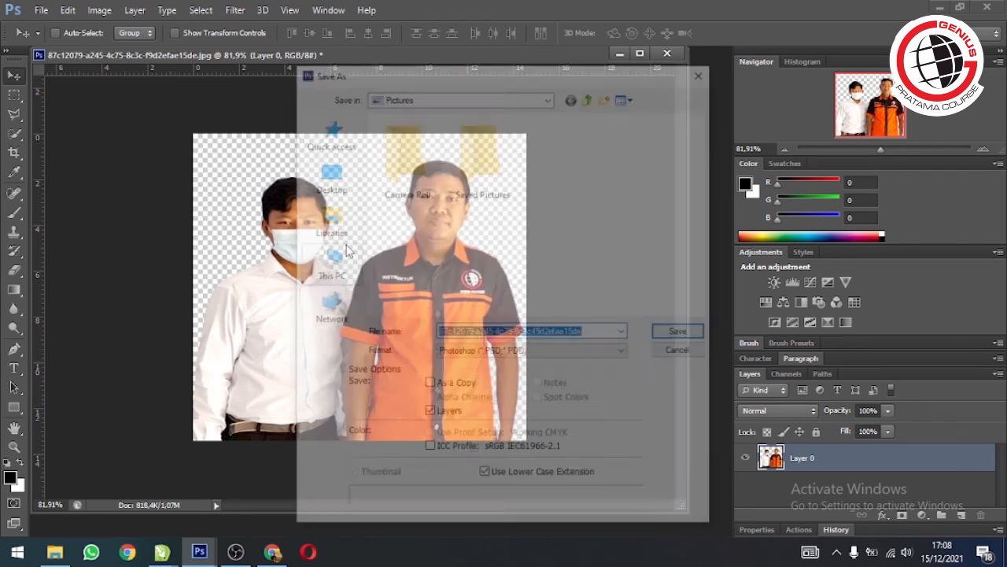
pyautogui.click(508, 354)
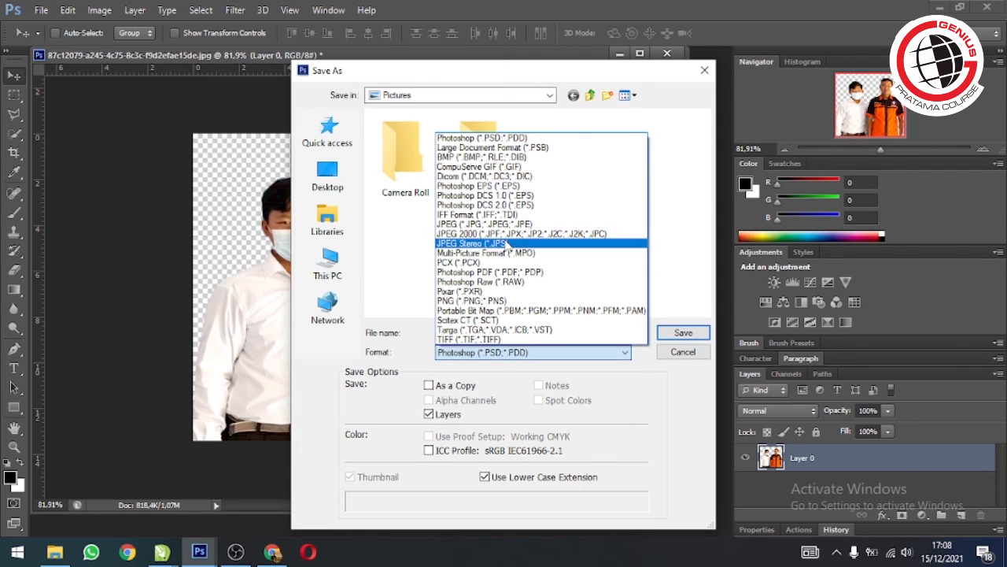
pyautogui.click(531, 71)
pyautogui.moveTo(593, 72); pyautogui.dragTo(774, 56)
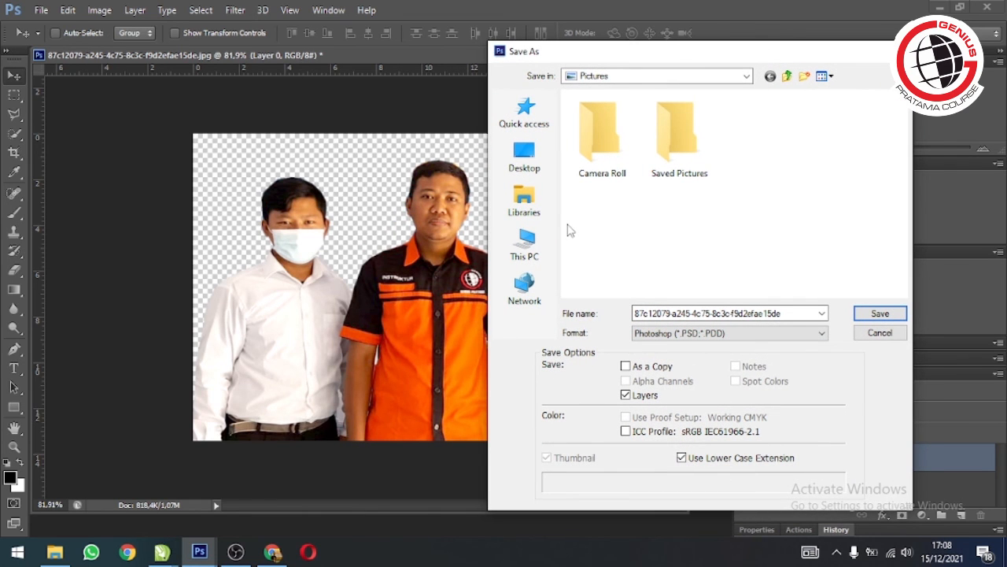
pyautogui.click(746, 334)
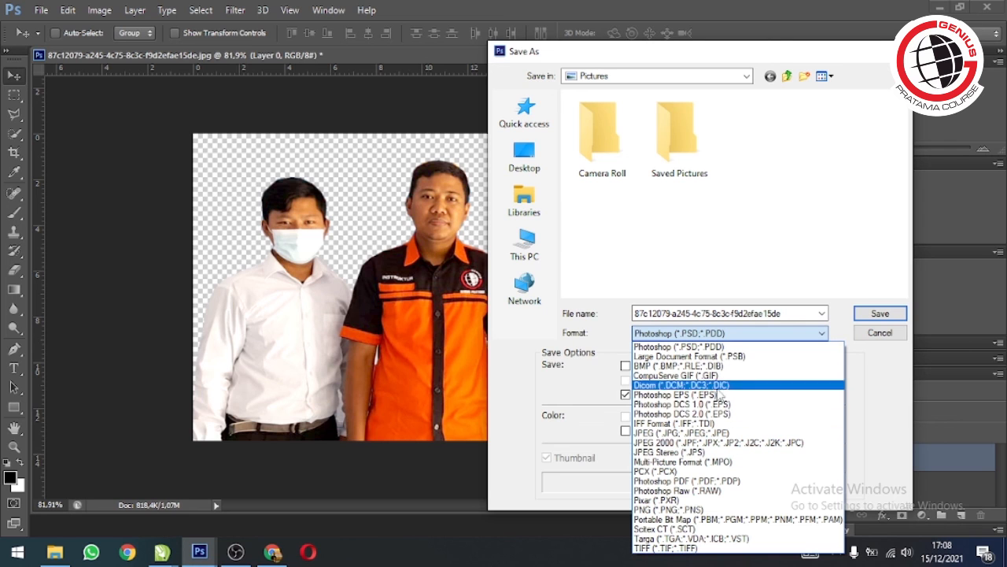
pyautogui.click(718, 509)
# Name the file Gambar Contoh and save it in the Pictures library with smallest compression and no interlacing.
pyautogui.doubleClick(709, 313)
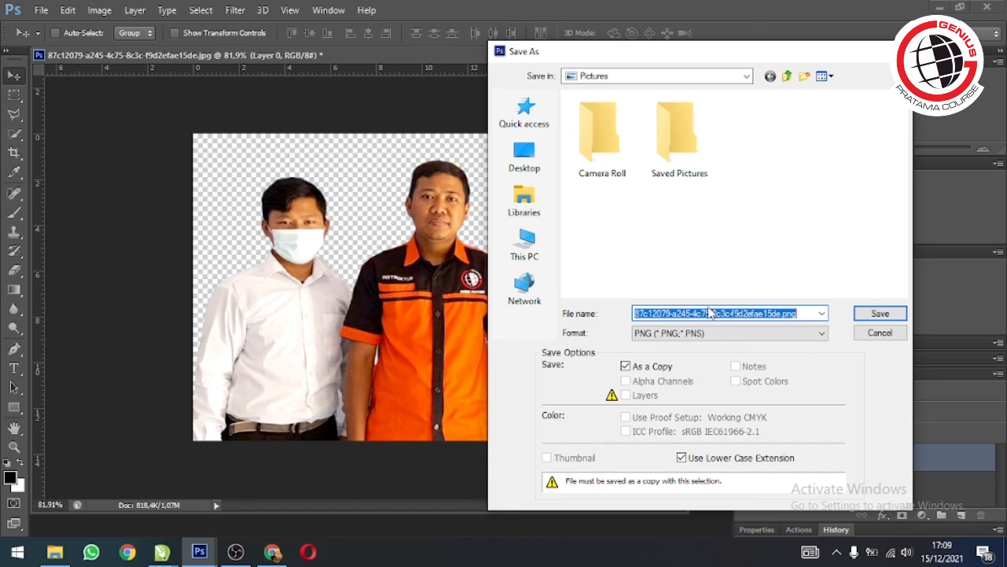
pyautogui.write('Gambar Contoh')
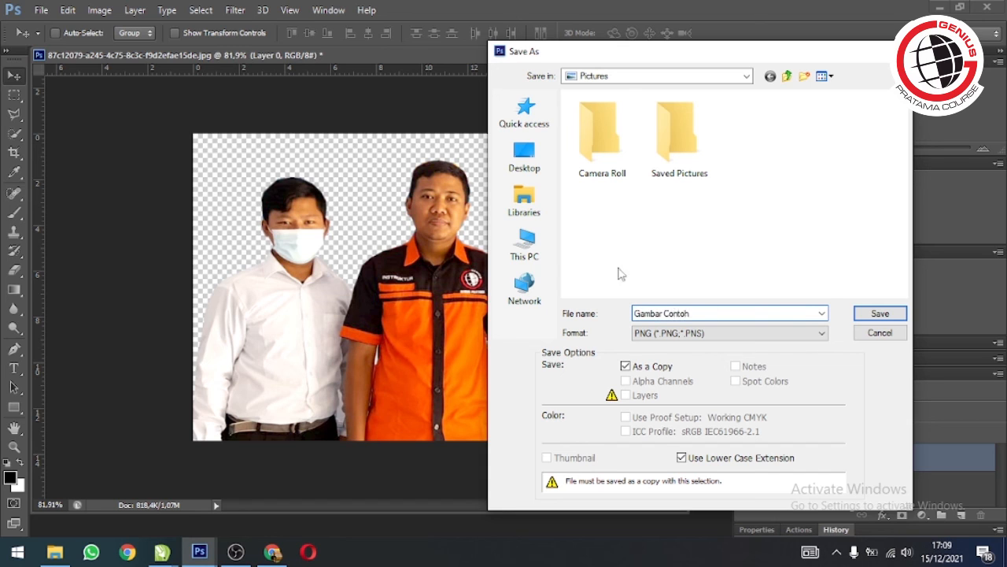
pyautogui.click(524, 208)
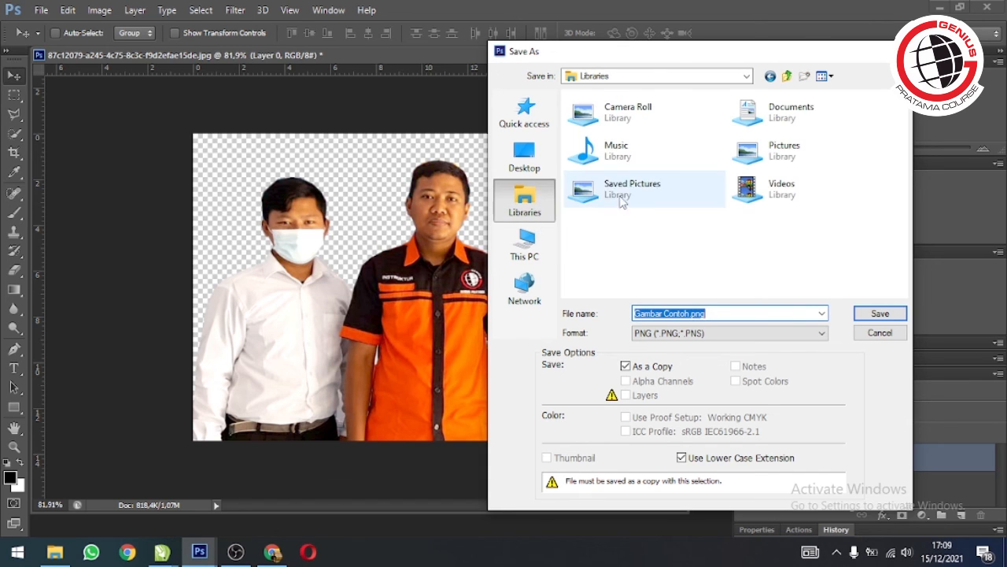
pyautogui.doubleClick(765, 149)
pyautogui.click(877, 314)
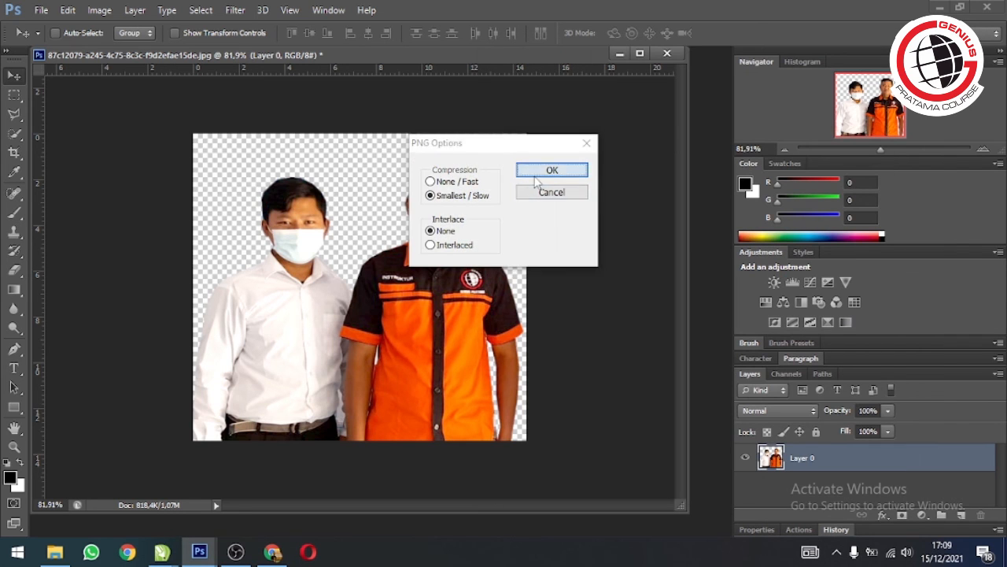
pyautogui.click(521, 172)
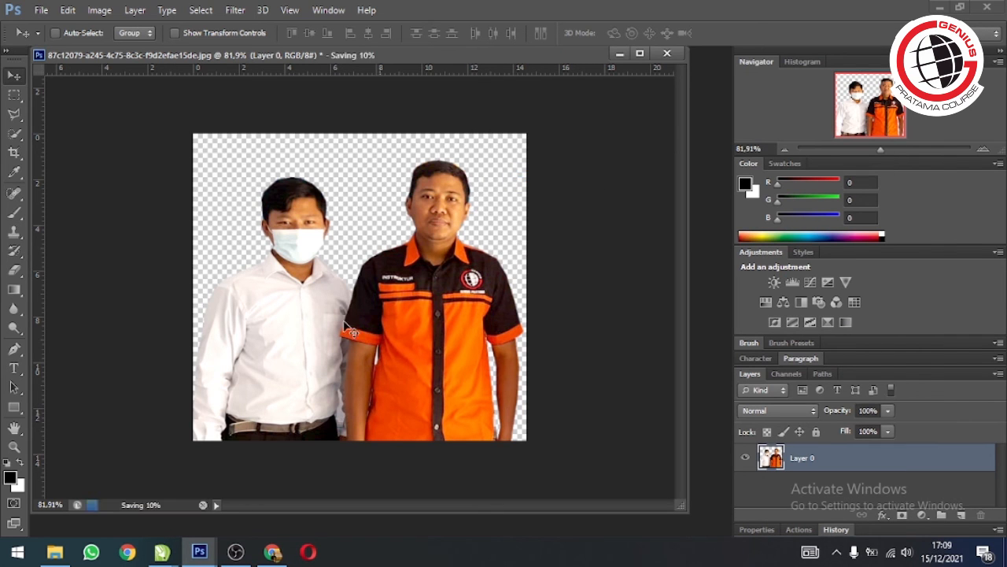
pyautogui.scroll(2, 358, 272)
pyautogui.scroll(1, 355, 264)
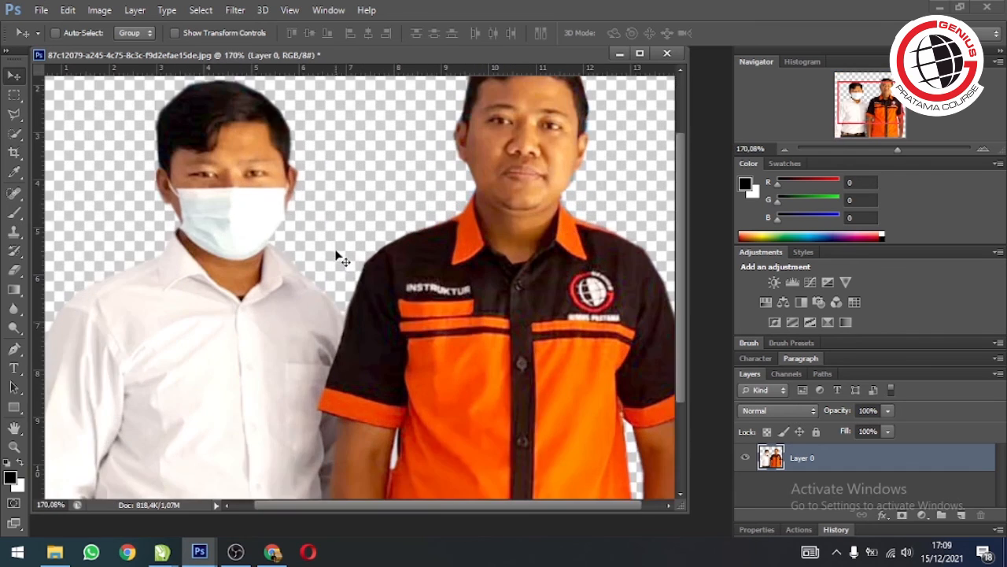
pyautogui.scroll(-2, 339, 255)
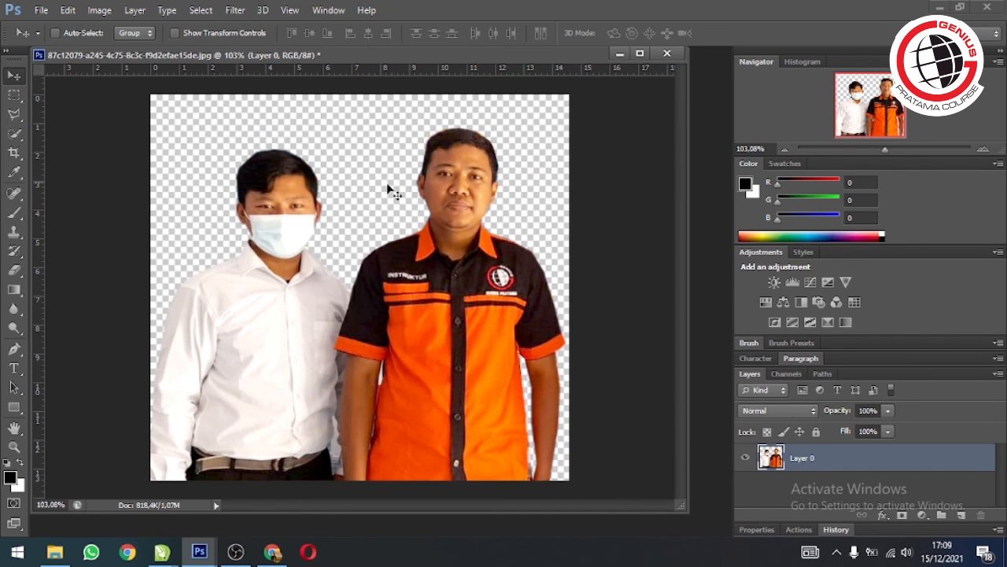
pyautogui.scroll(-1, 375, 220)
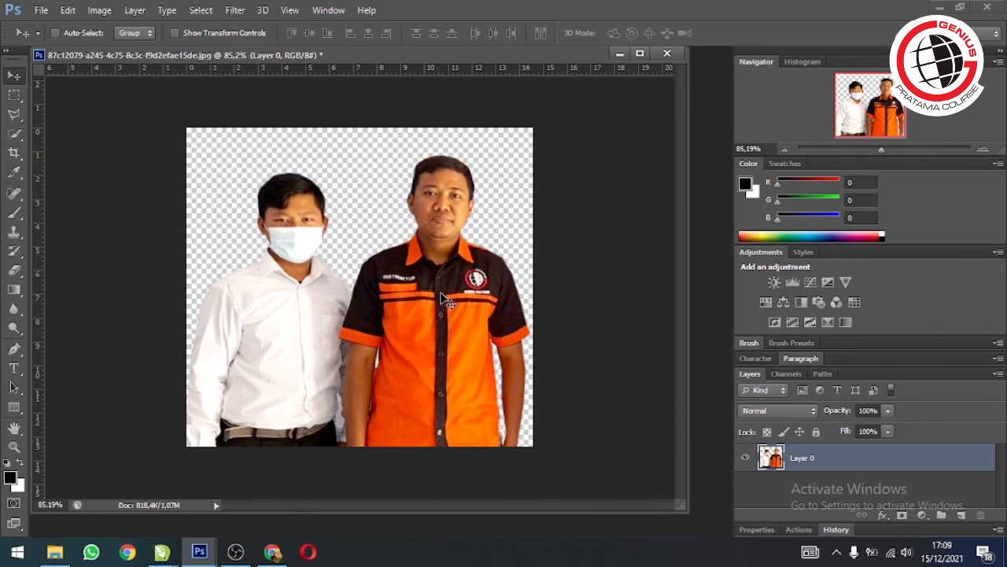
pyautogui.scroll(1, 465, 307)
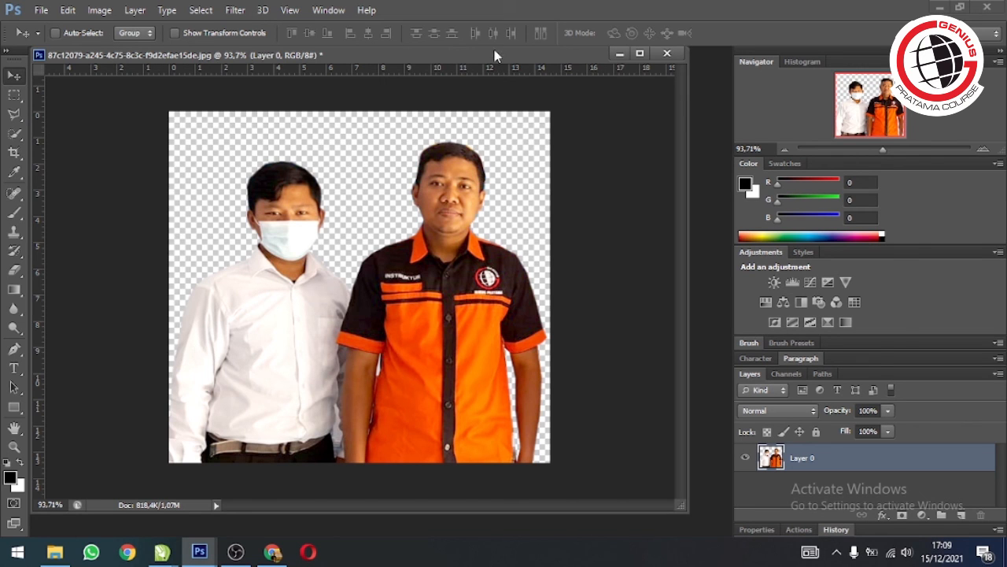
# Start closing the photo document and move the save-changes prompt clear of the two men.
pyautogui.click(666, 53)
pyautogui.moveTo(540, 154); pyautogui.dragTo(717, 166)
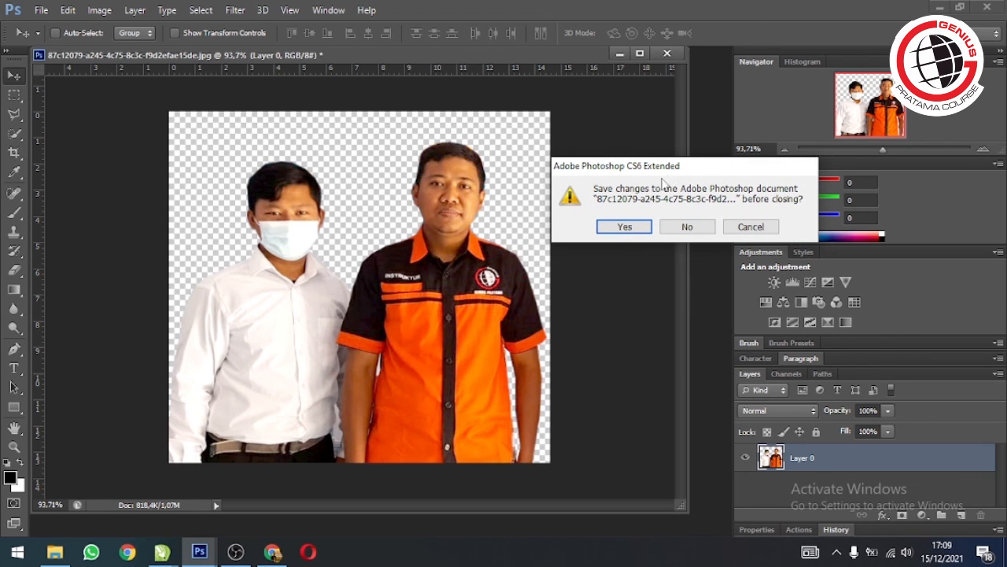
pyautogui.moveTo(658, 173)
pyautogui.mouseDown()
pyautogui.moveTo(648, 175)
pyautogui.moveTo(668, 171)
pyautogui.mouseUp()
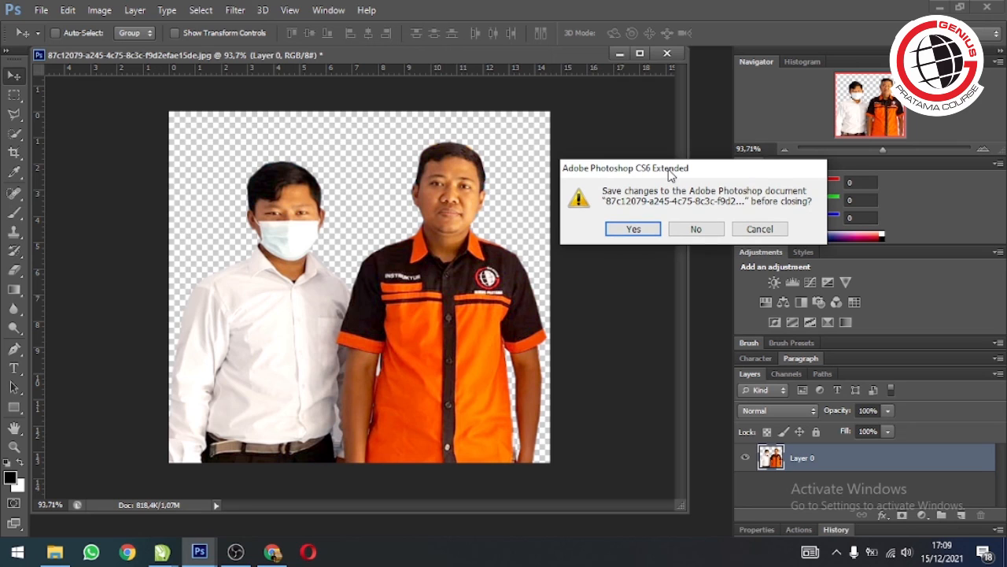